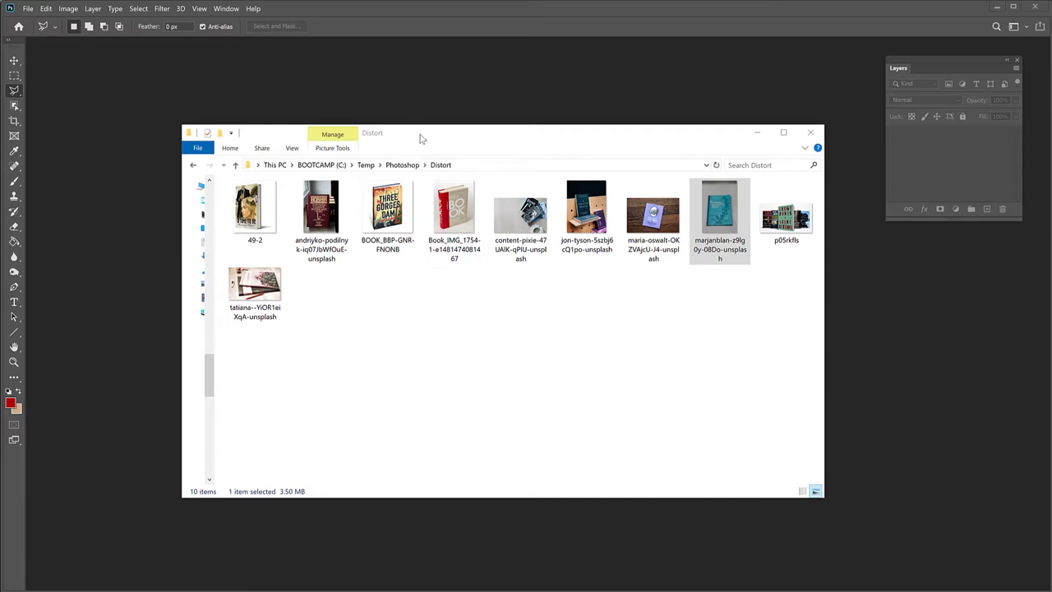
Open the photo of the purple Peter Rabbit book from the Distort folder in Photoshop
drag(421, 132, 442, 192)
drag(674, 273, 504, 137)
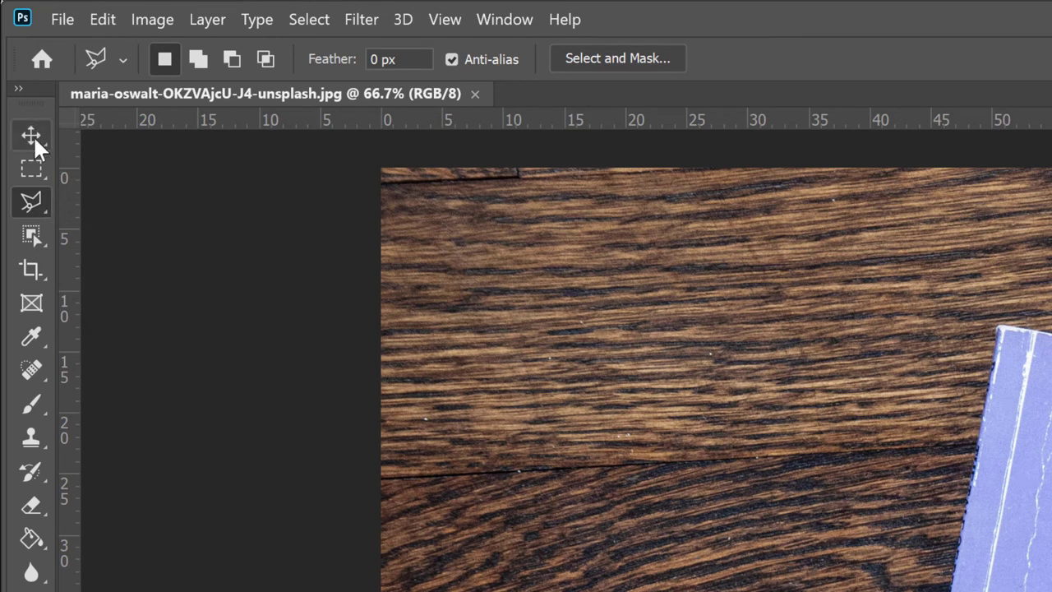
Select the Peter Rabbit book's front cover by outlining its four corners with the Polygonal Lasso tool
right_click(35, 201)
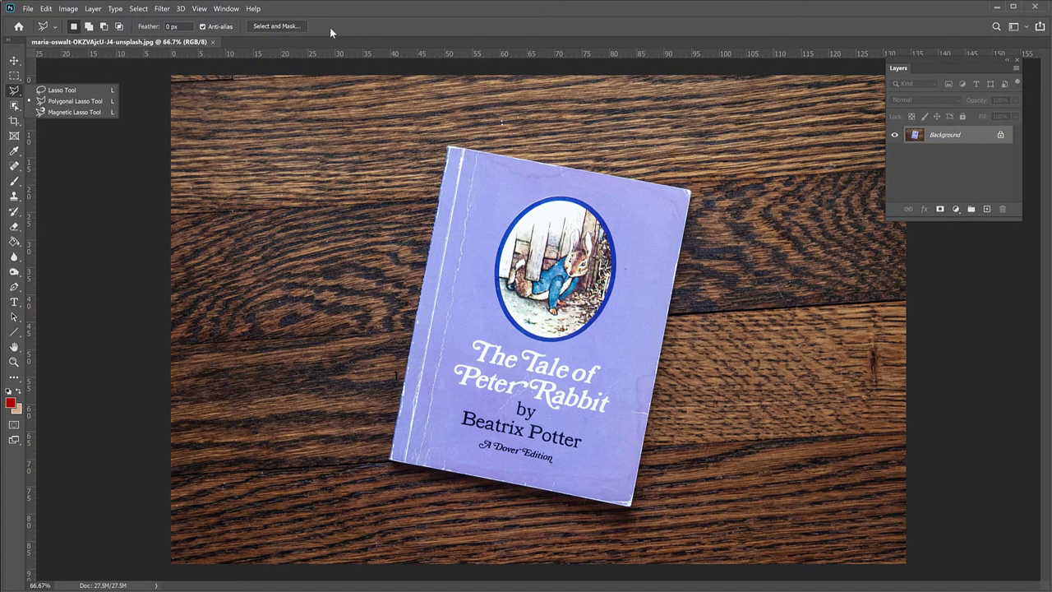
click(330, 27)
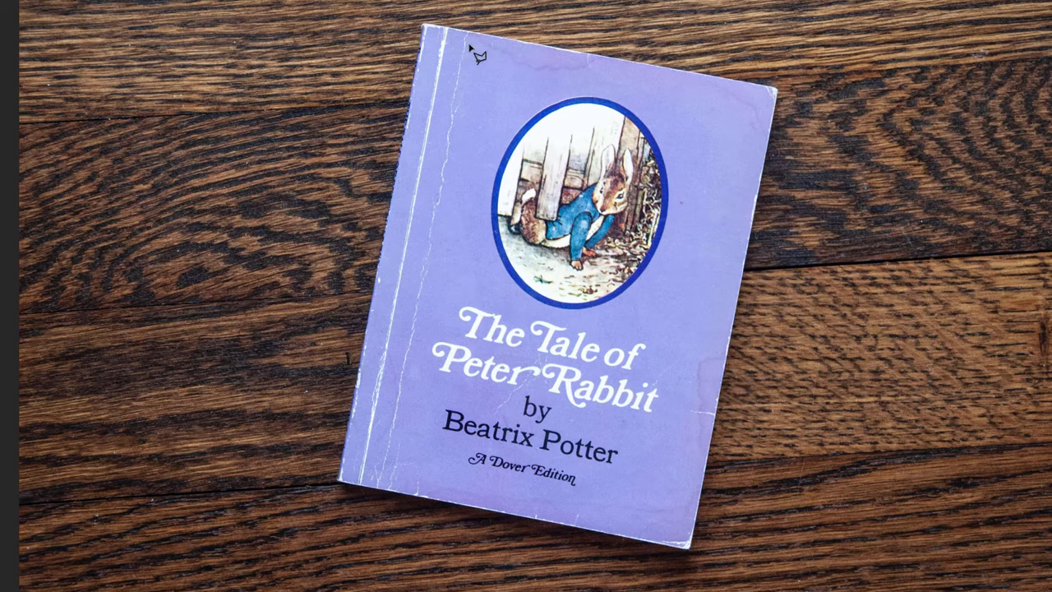
click(427, 28)
click(774, 86)
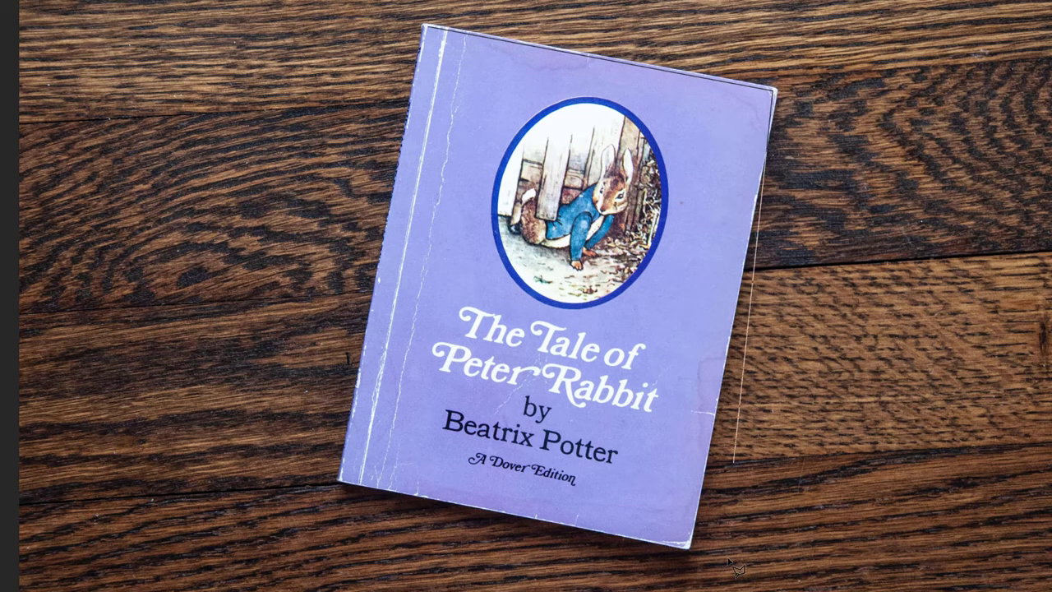
click(689, 546)
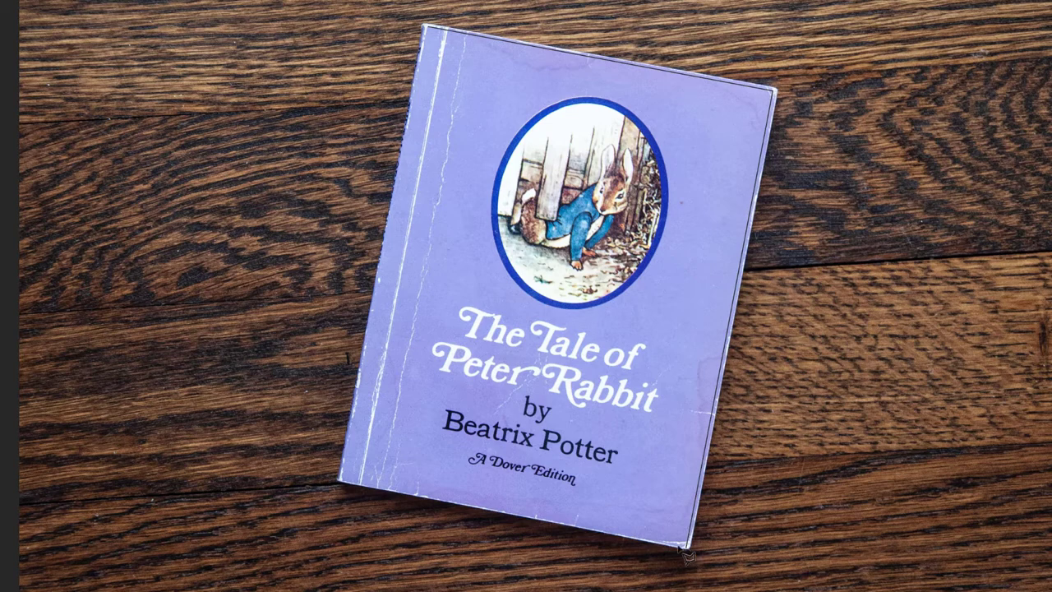
click(344, 483)
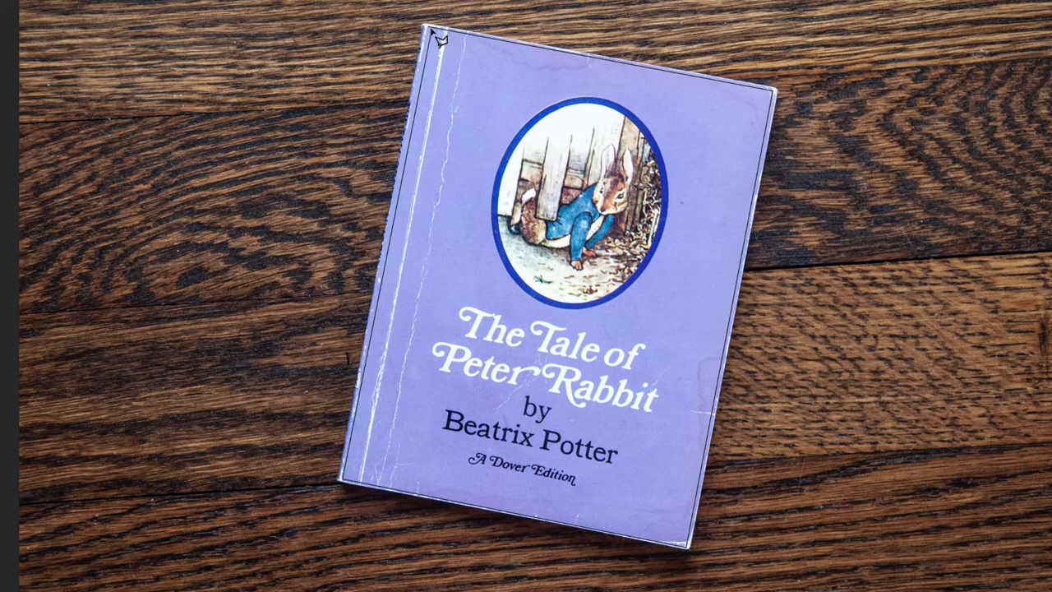
click(428, 29)
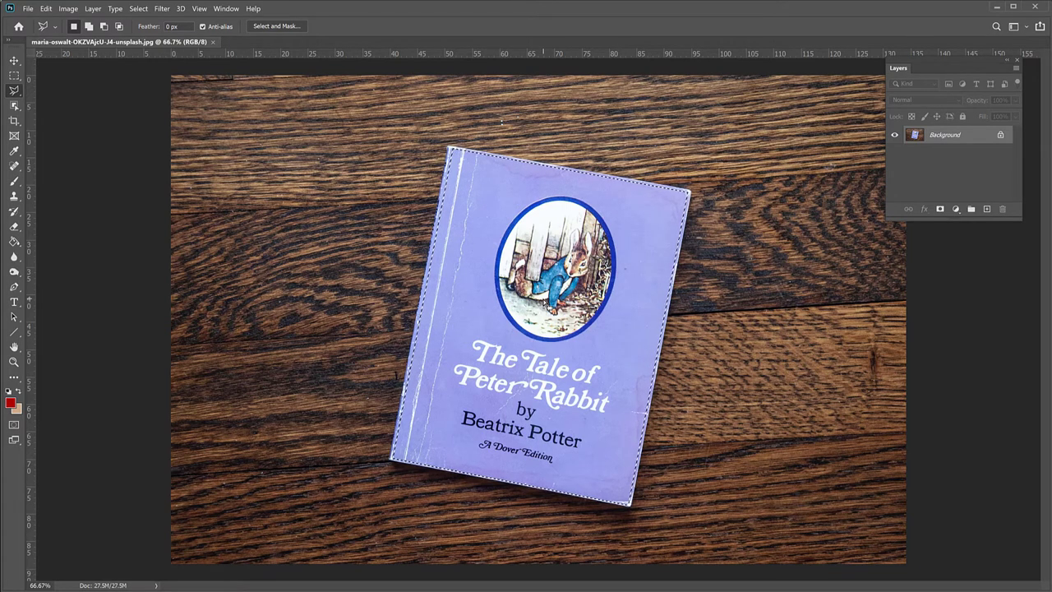
Cut the selected cover onto its own layer, then hide the Background layer and make the cover layer active
key(BackSpace)
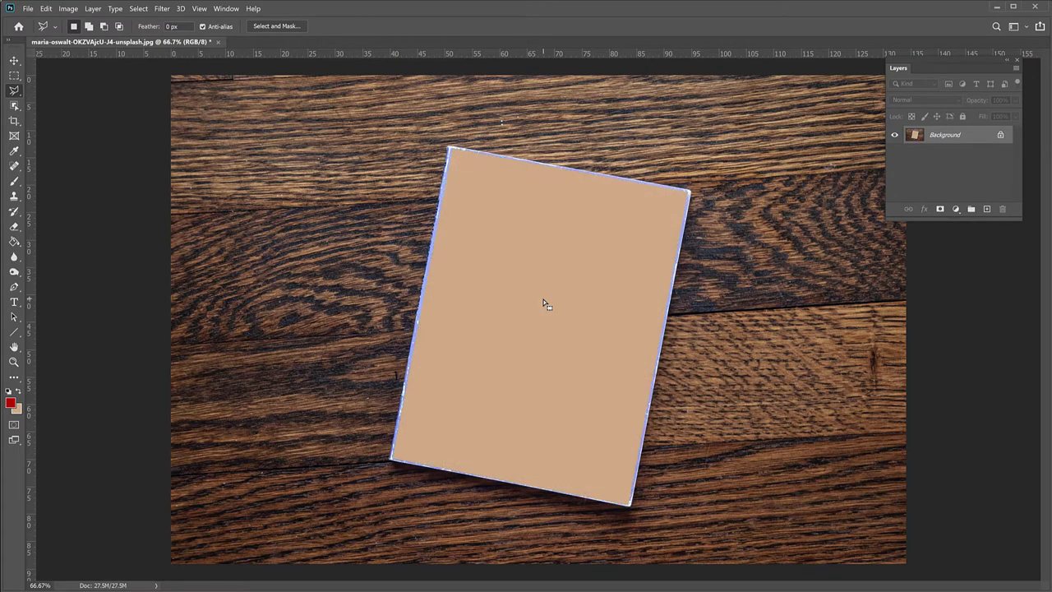
key(ctrl+v)
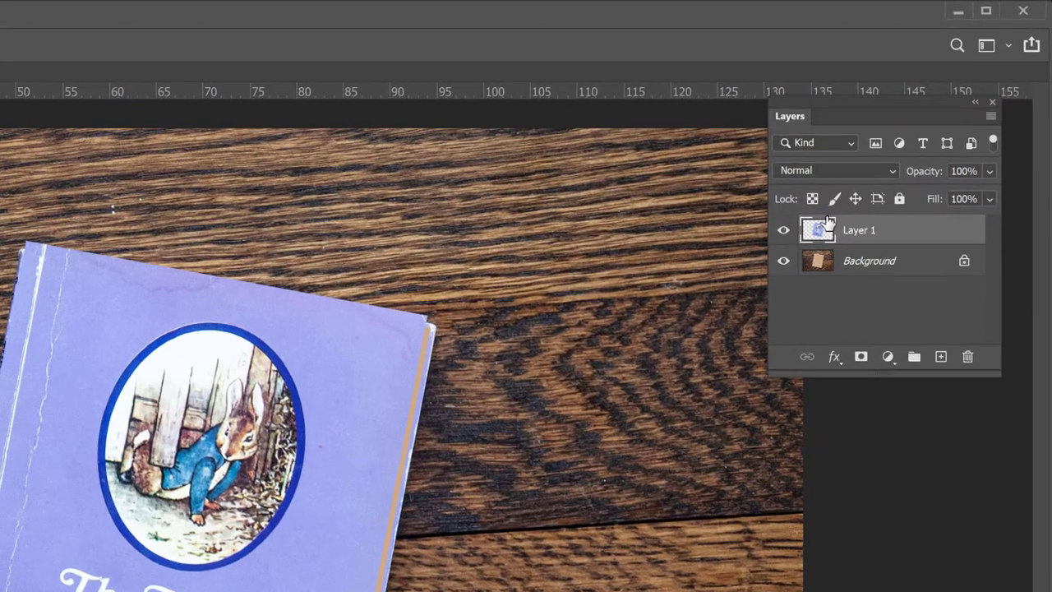
click(877, 270)
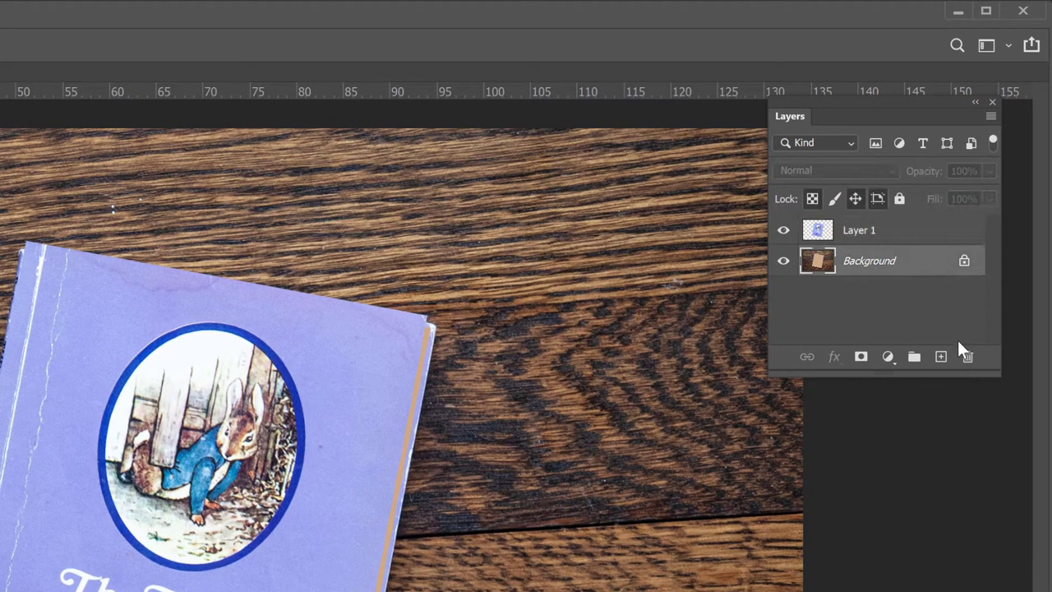
click(784, 261)
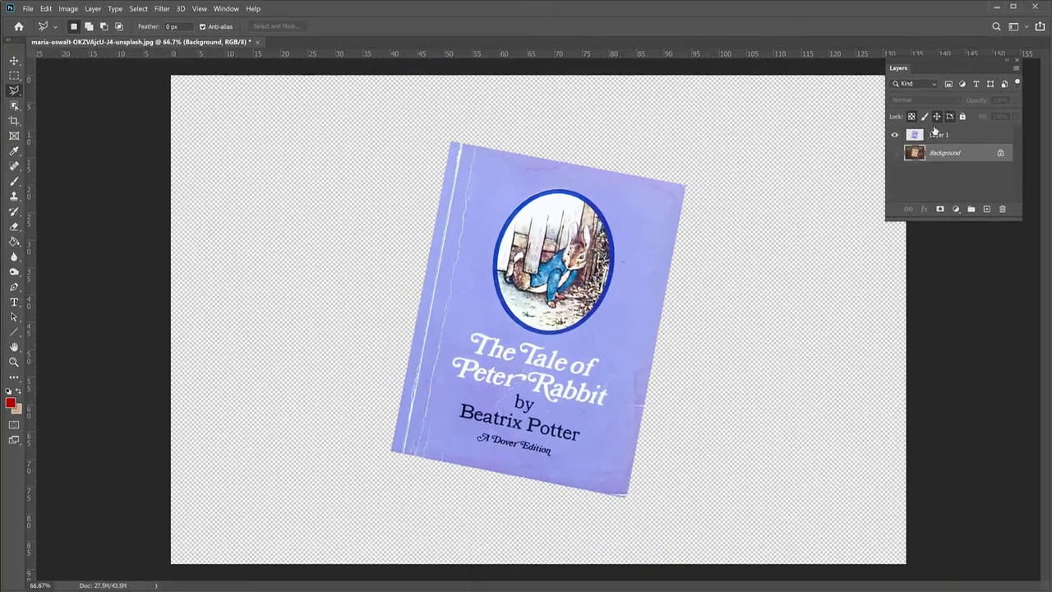
click(938, 135)
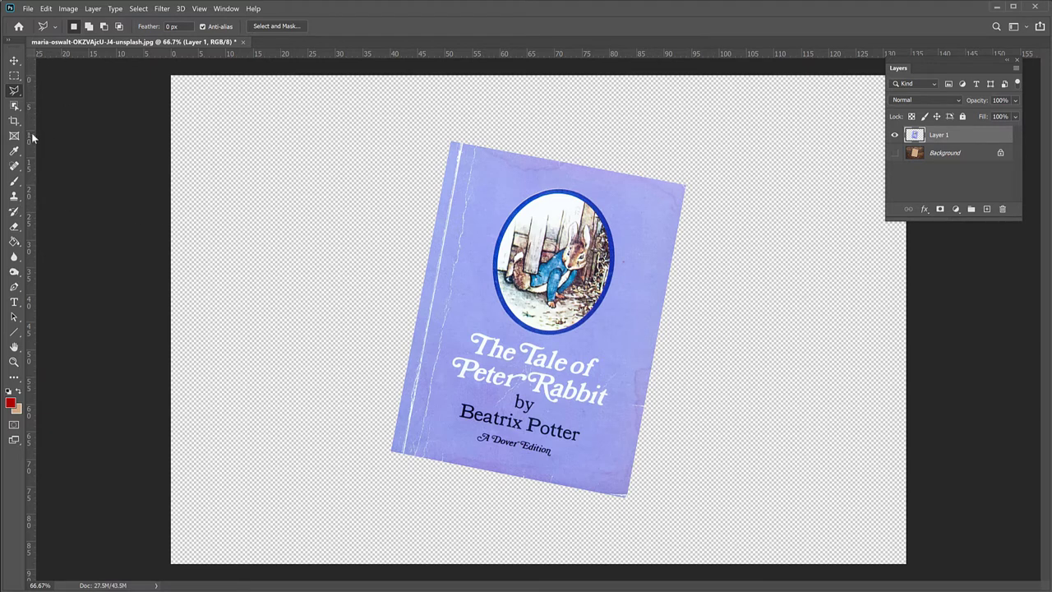
Toggle the rulers off and back on around the canvas
key(ctrl+r)
key(ctrl+r)
key(ctrl+r)
key(ctrl+r)
key(ctrl+r)
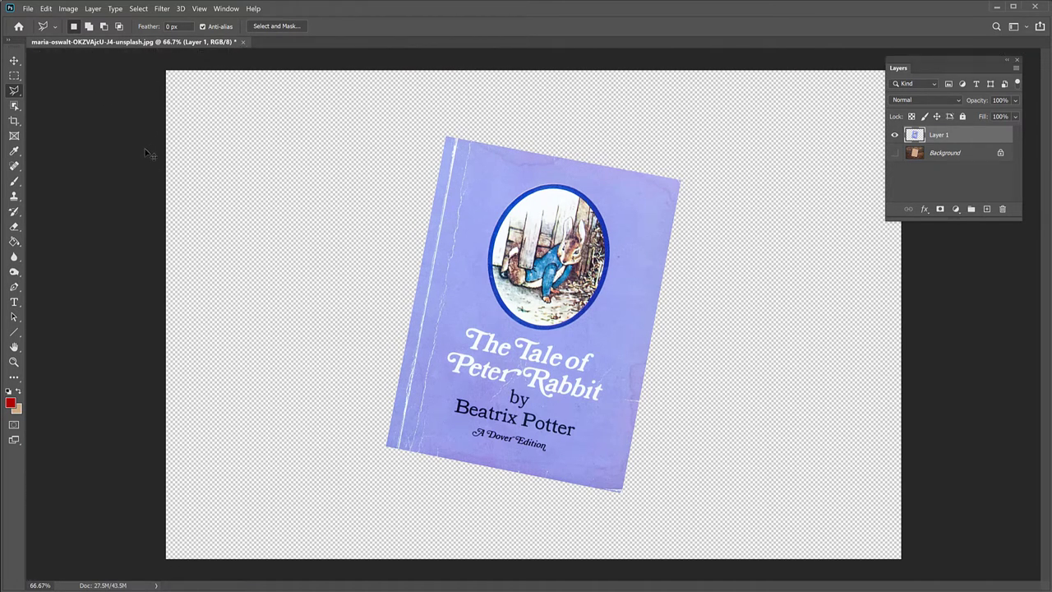
key(ctrl+r)
key(ctrl+r)
key(ctrl+r)
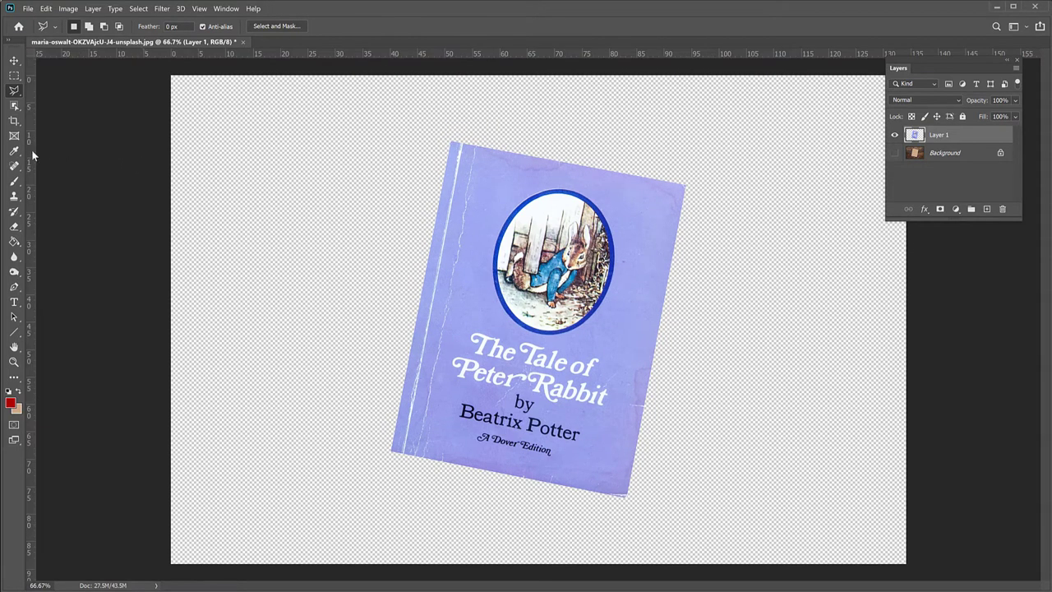
Place a vertical guide at about 38 on the ruler beside the cover's spine and a horizontal guide at about 10 above the cover
drag(30, 153, 383, 279)
drag(508, 54, 512, 129)
Add a new layer beneath the cover layer and fill it with the red foreground colour
click(987, 210)
drag(939, 137, 937, 155)
click(14, 241)
key(alt+BackSpace)
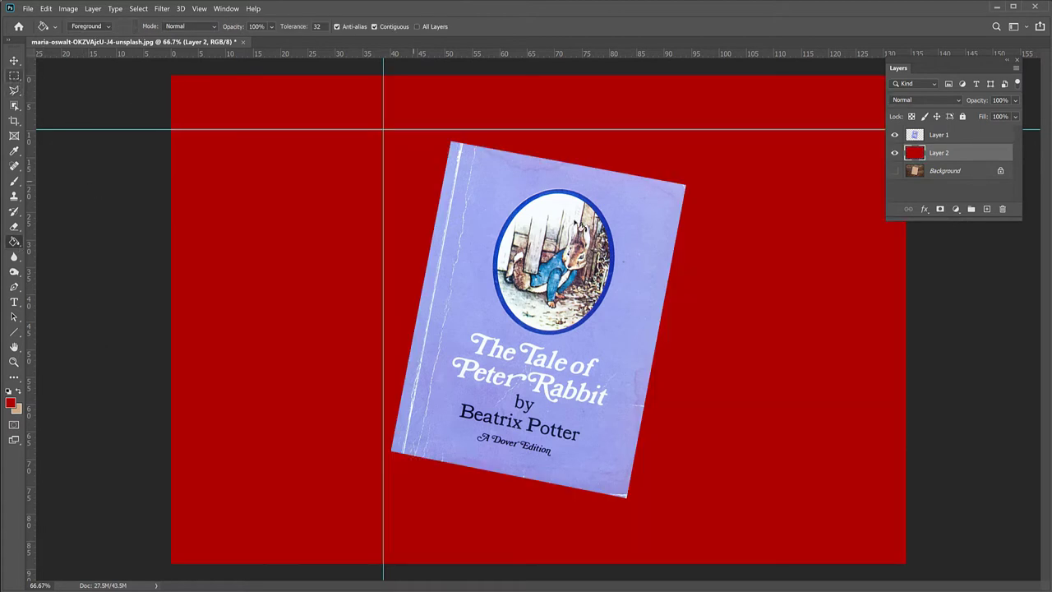
Straighten the cover layer with Free Transform by rotating it about -10.9° and aligning its upper spine corner with the guide intersection
click(966, 137)
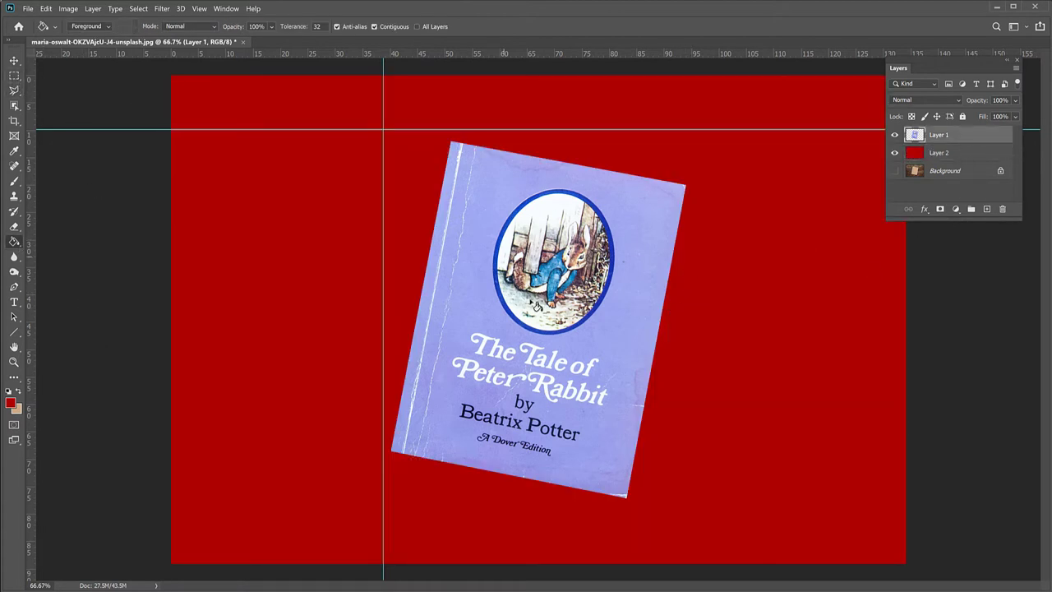
key(ctrl+t)
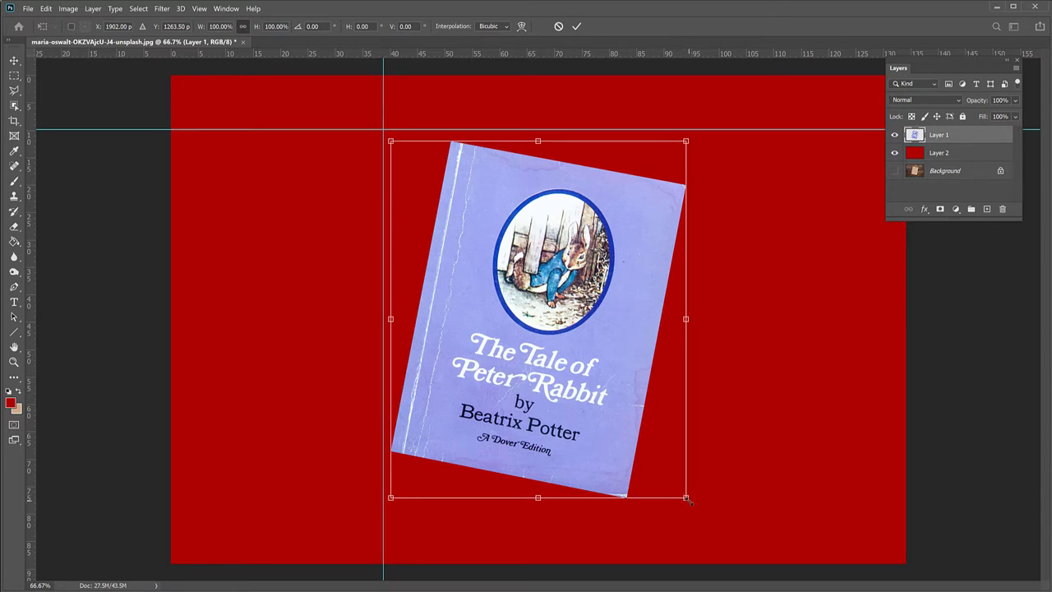
drag(693, 508, 723, 472)
drag(615, 434, 588, 410)
drag(708, 467, 713, 467)
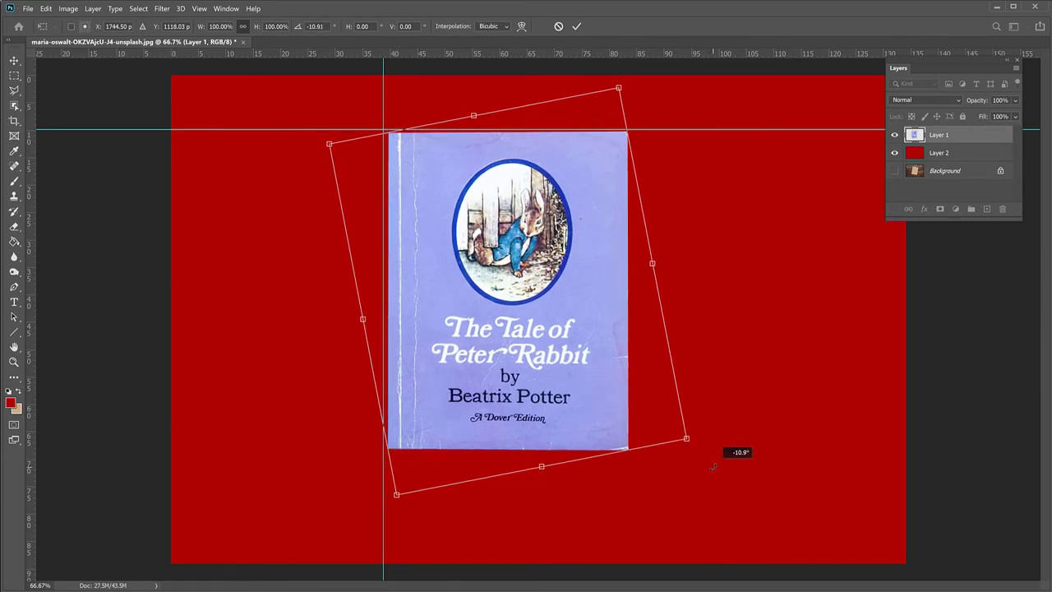
drag(585, 417, 578, 418)
key(Escape)
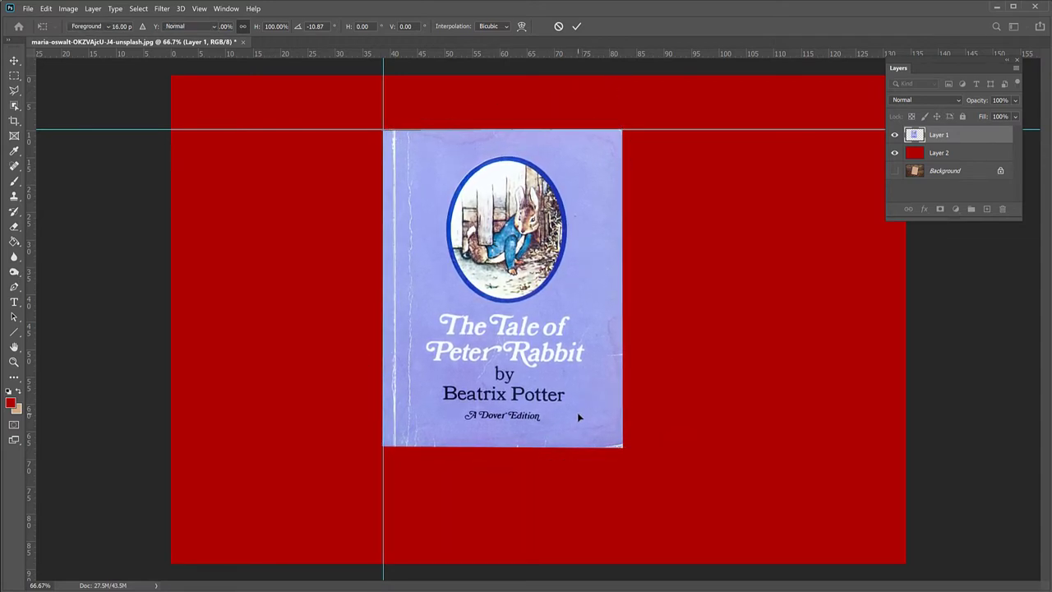
key(g)
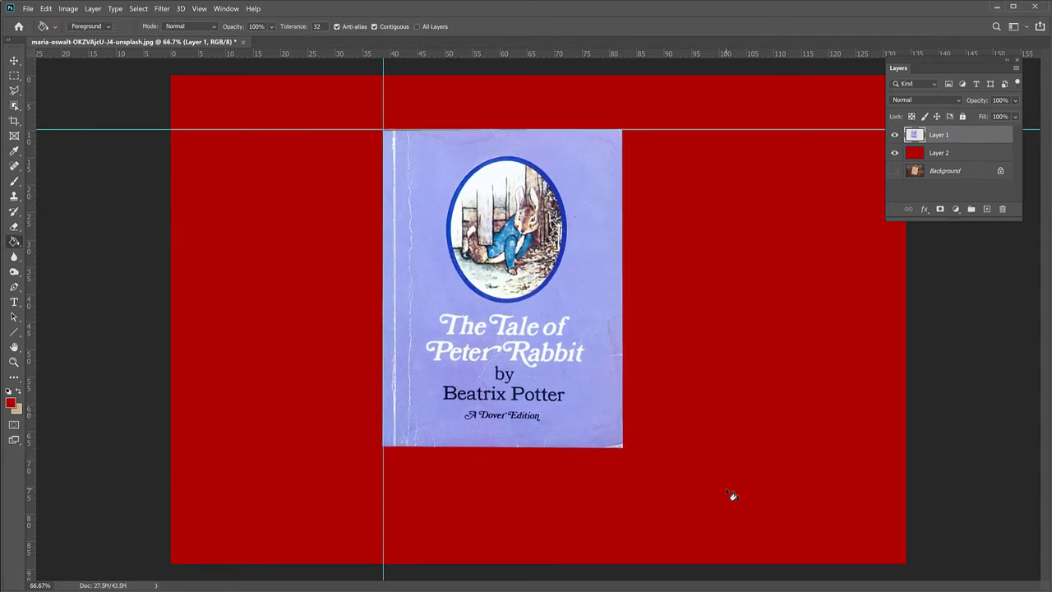
Crop the image to a rectangular marquee selection around the straightened cover
click(14, 74)
drag(383, 129, 622, 447)
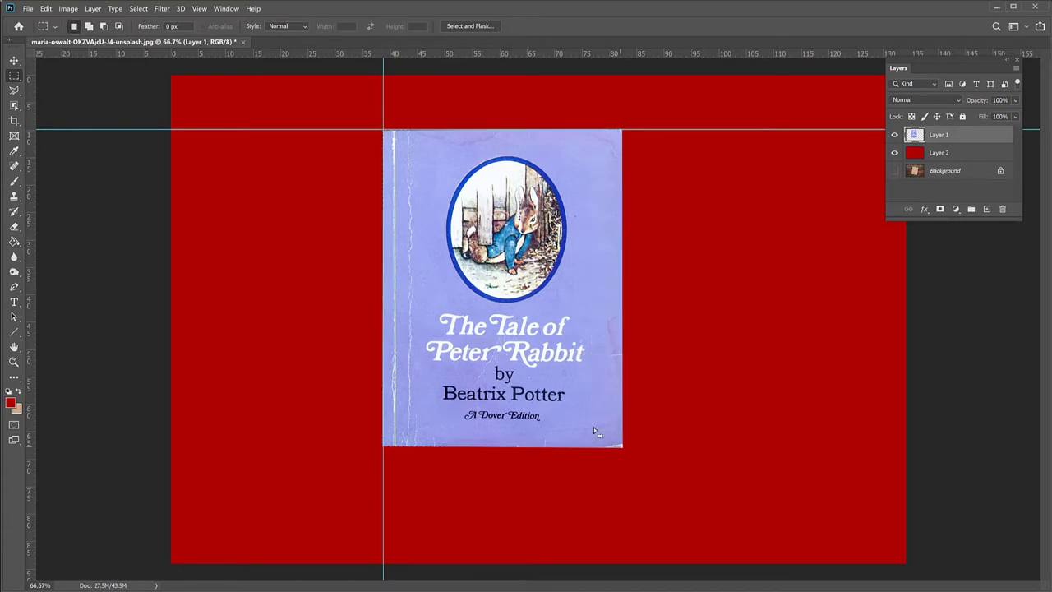
click(69, 8)
click(78, 182)
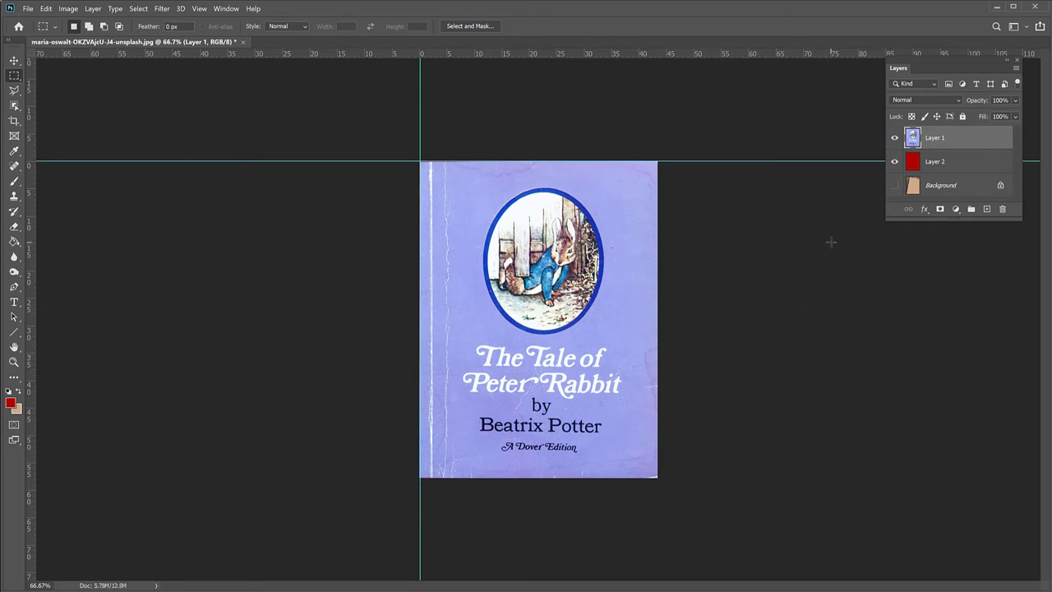
Close the cropped document without saving and open BOOK_BBP-GNR-FNONB.png from the Distort folder
click(243, 42)
click(580, 238)
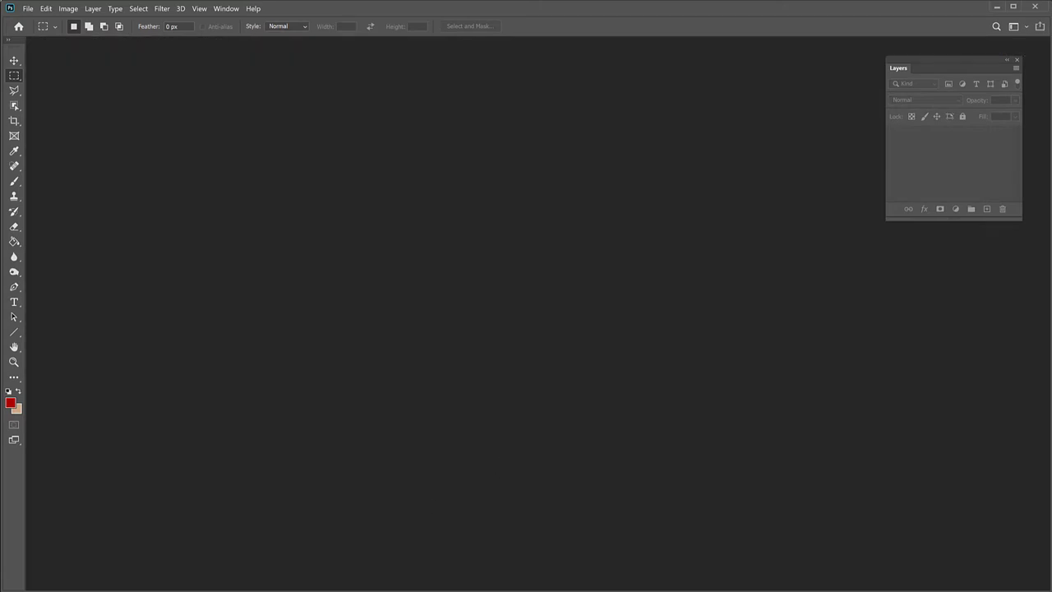
key(alt+Tab)
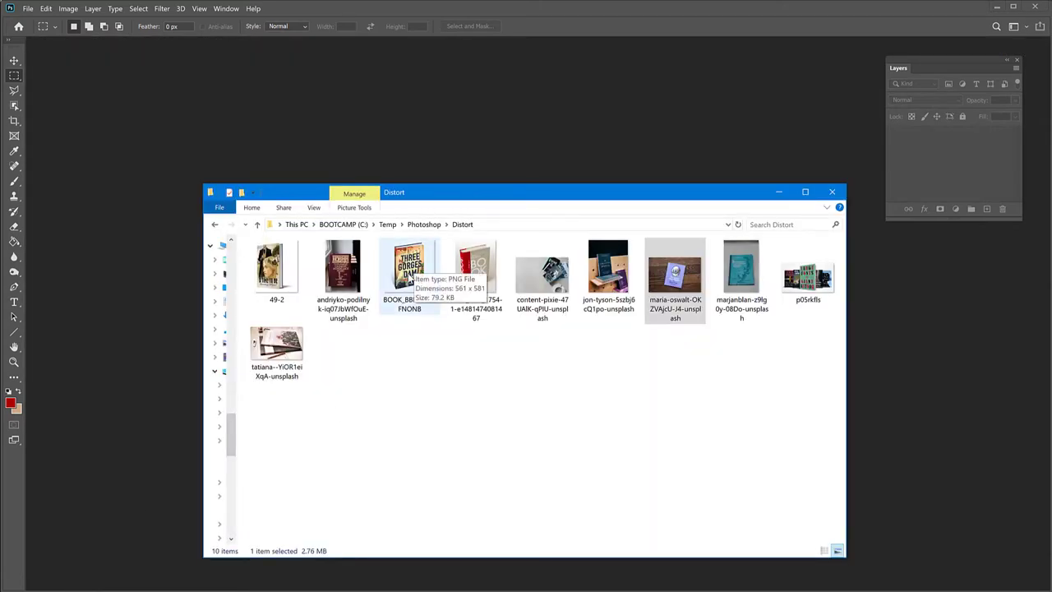
drag(409, 271, 422, 145)
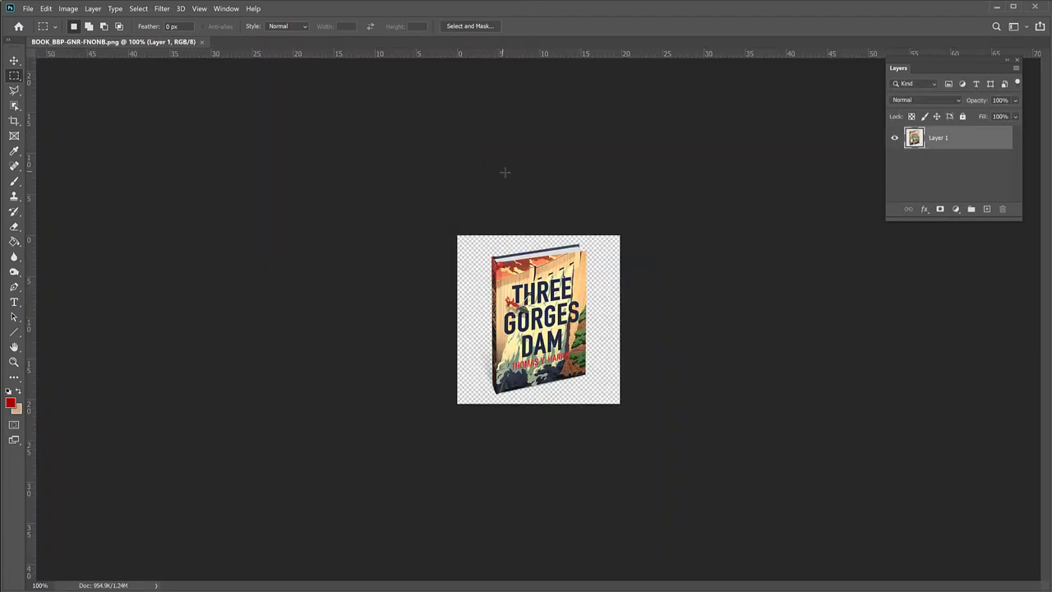
Select the front cover of the Three Gorges Dam book by outlining its four corners with the Polygonal Lasso tool
key(ctrl+plus)
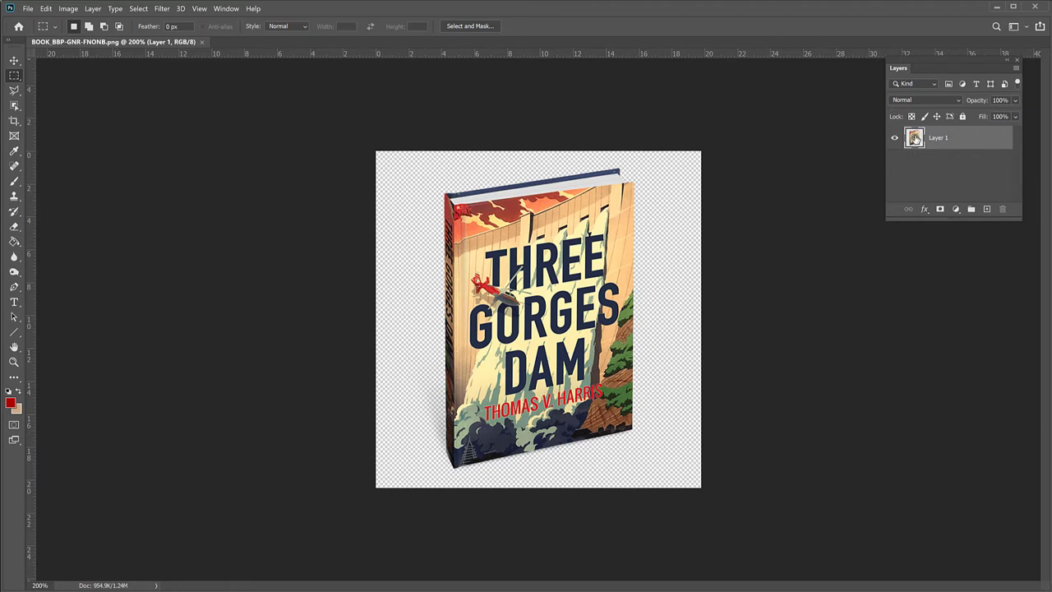
click(14, 91)
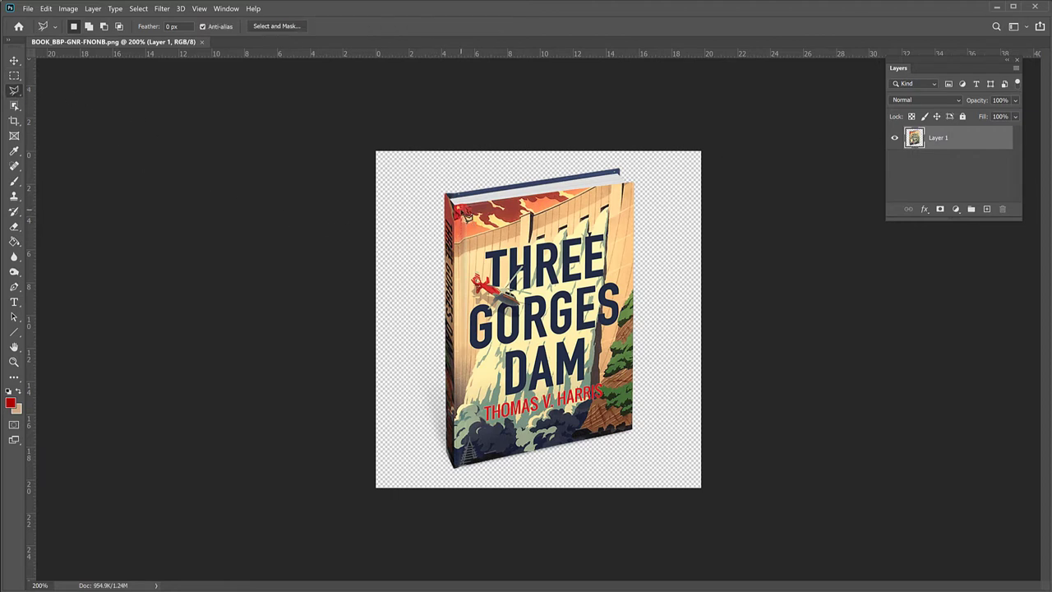
key(ctrl+plus)
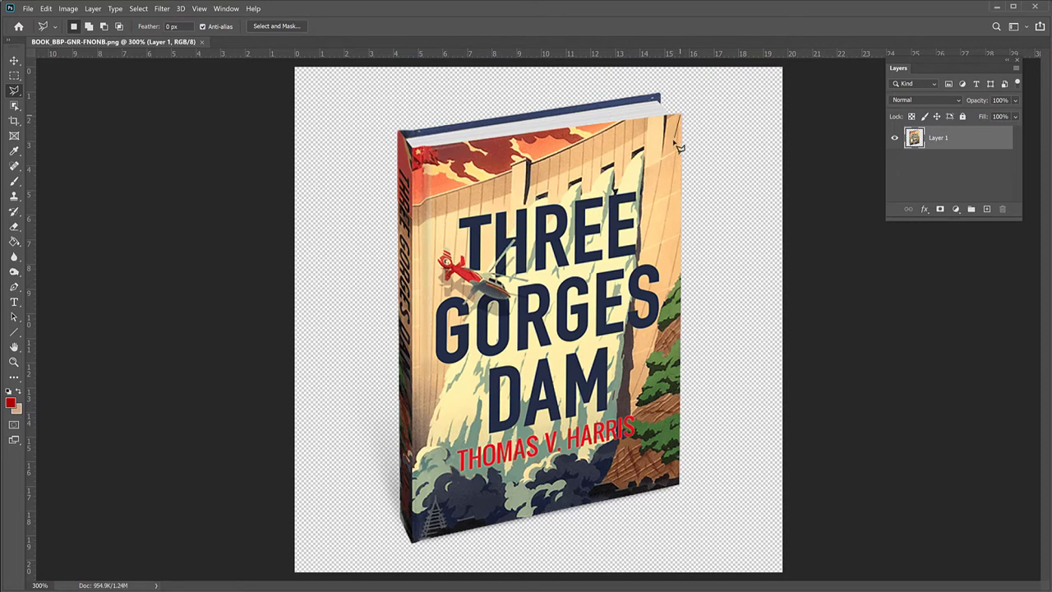
click(680, 116)
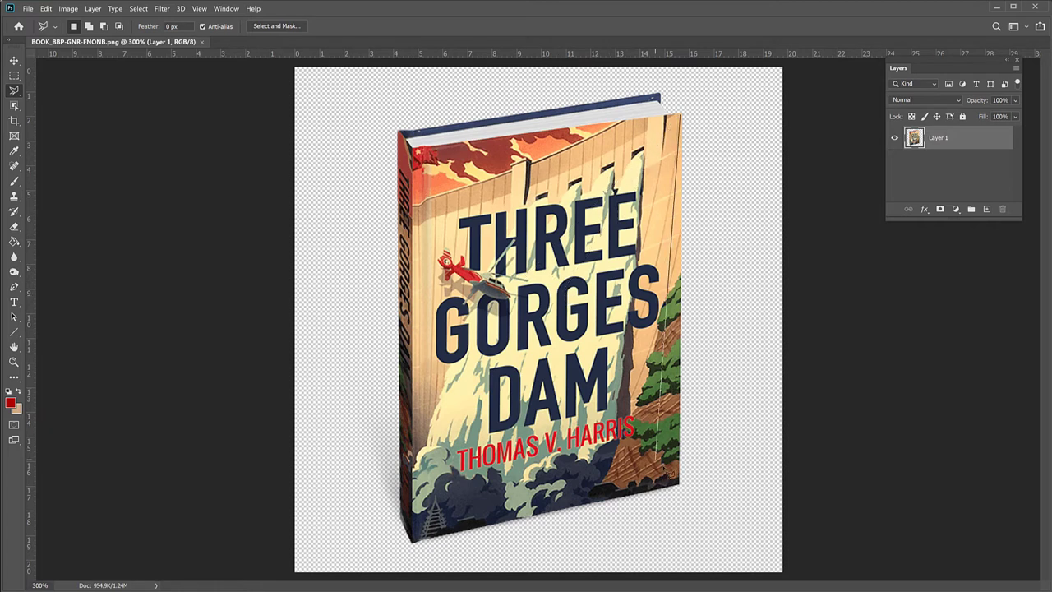
click(682, 485)
click(414, 544)
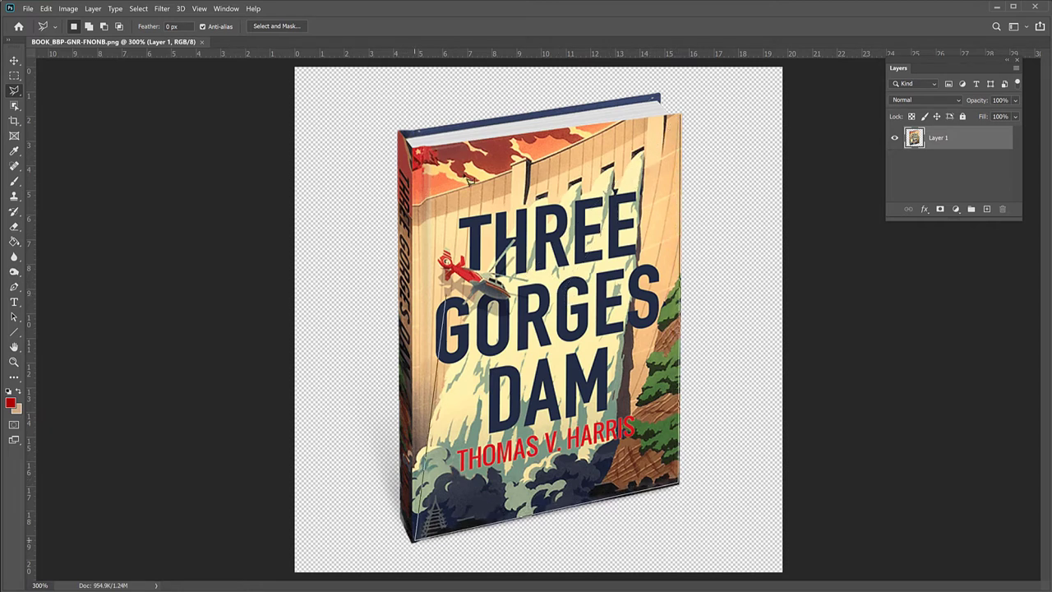
click(415, 148)
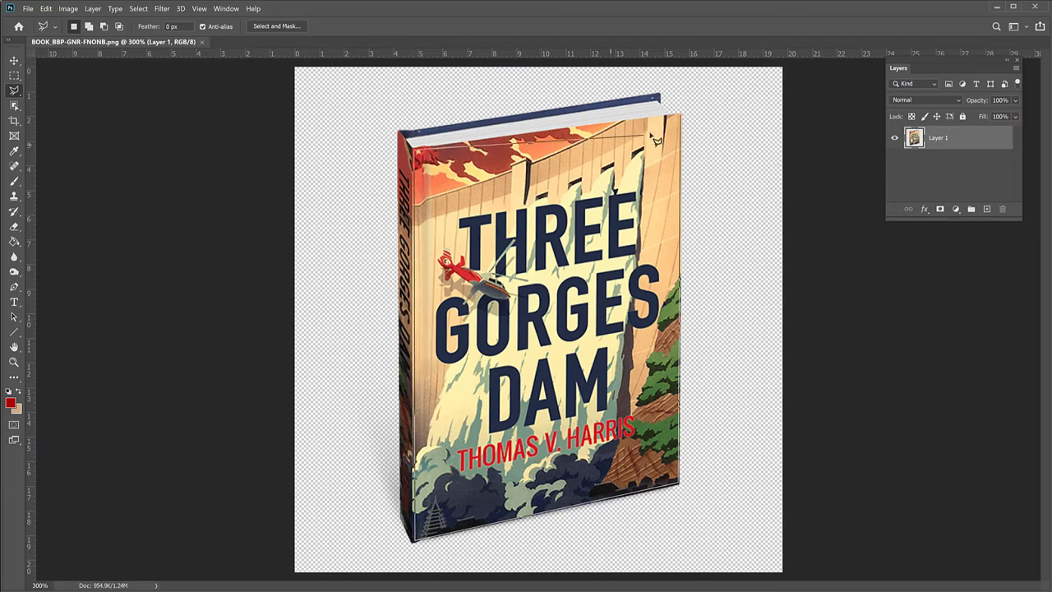
click(682, 117)
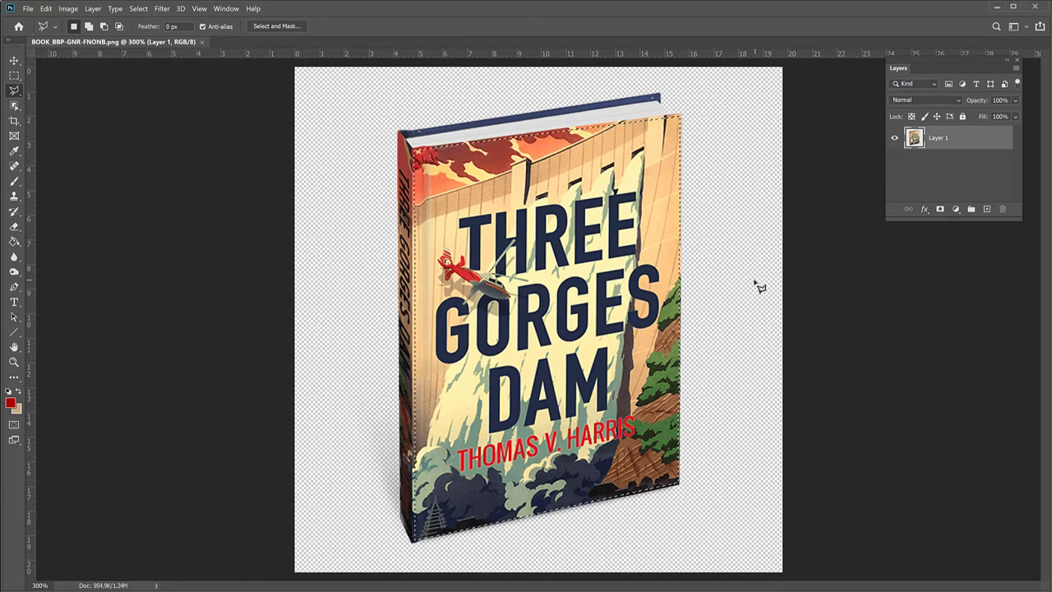
Cut the selected Three Gorges Dam cover onto its own layer and delete the layer holding the rest of the book
key(Delete)
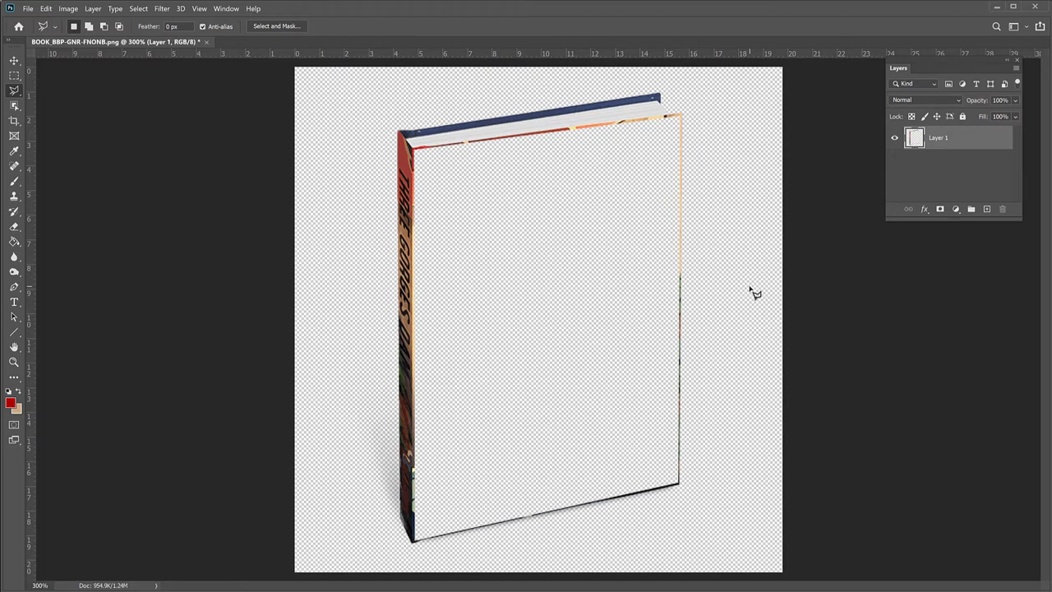
key(ctrl+v)
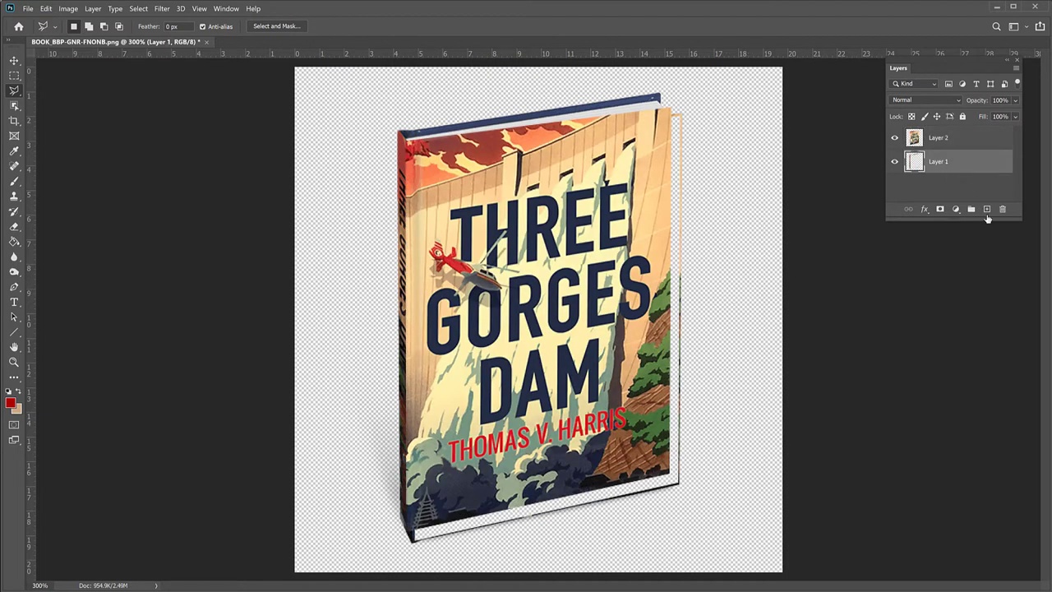
click(1005, 211)
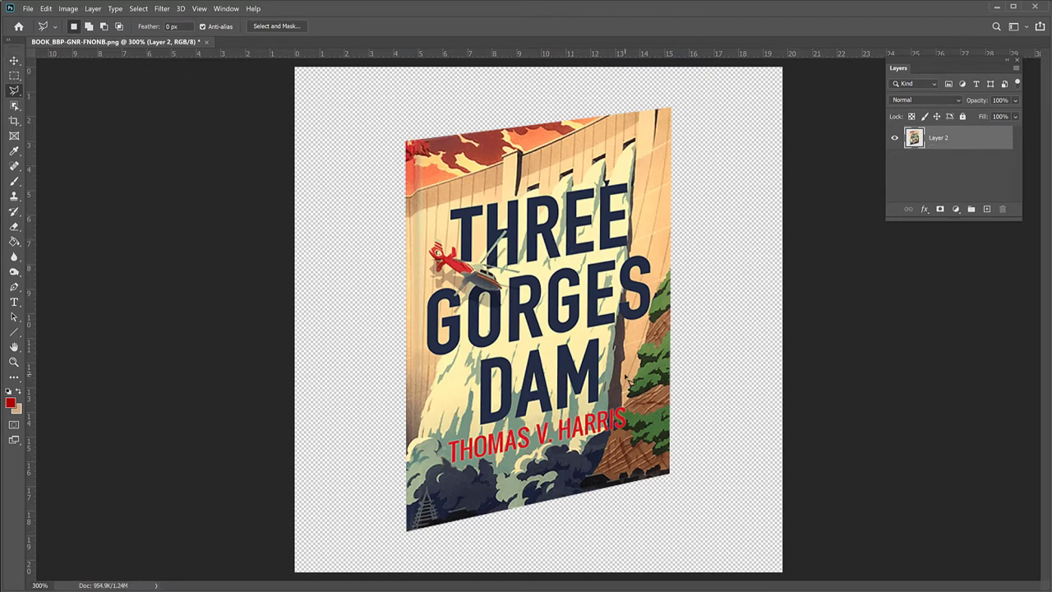
Skew the Three Gorges Dam cover vertically by about 7.2° to level its top edge, and add a horizontal guide at its lower-right corner
key(ctrl+t)
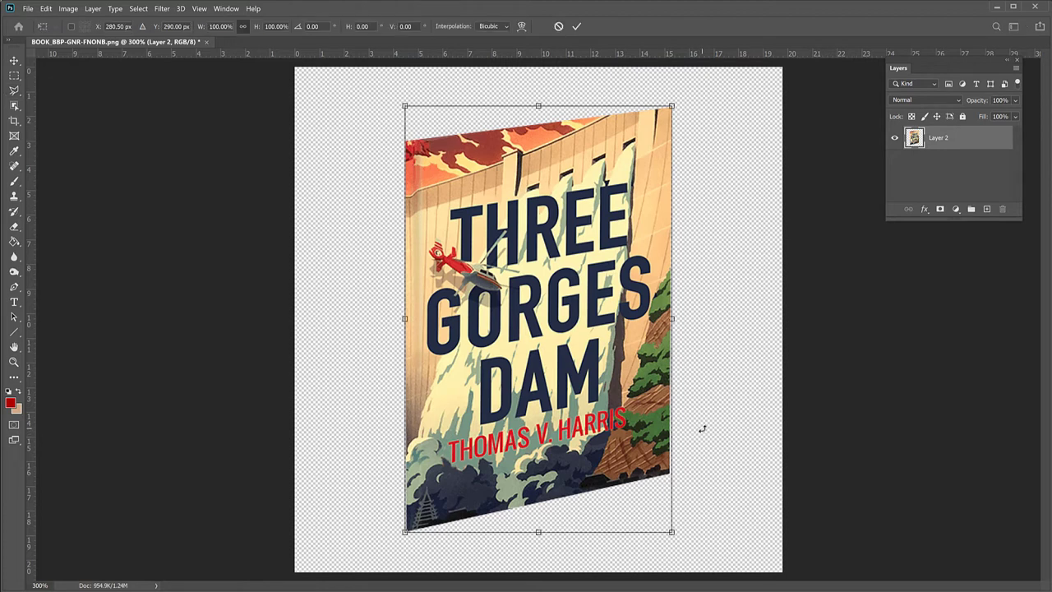
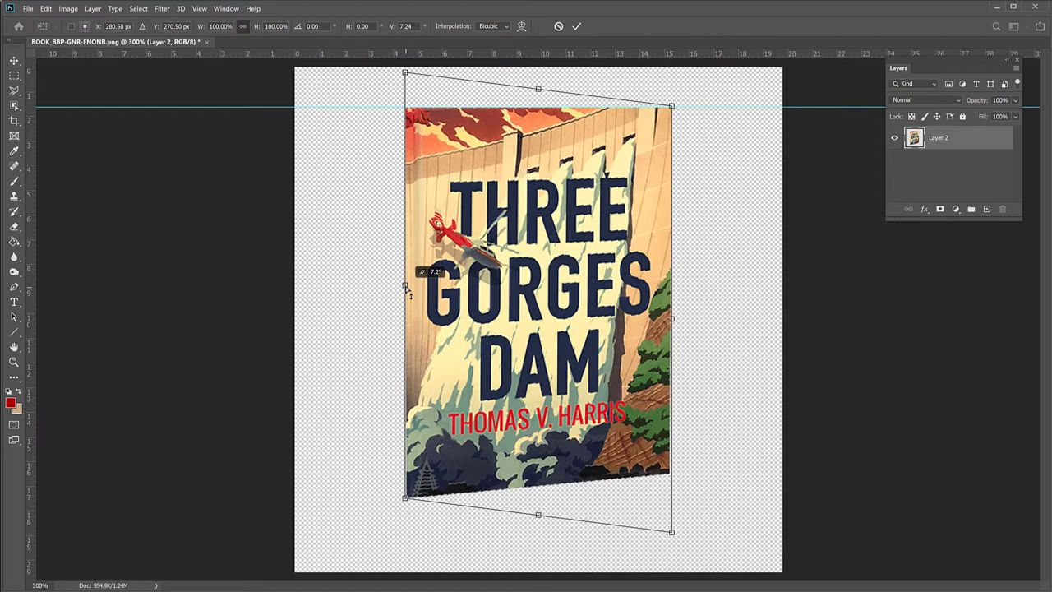
drag(406, 287, 406, 288)
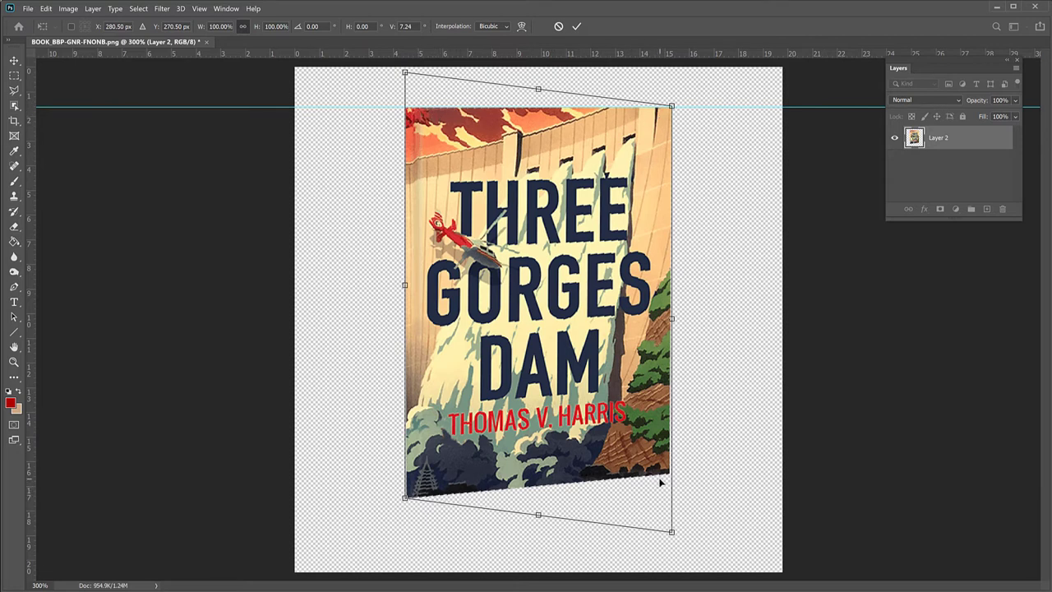
drag(493, 54, 428, 474)
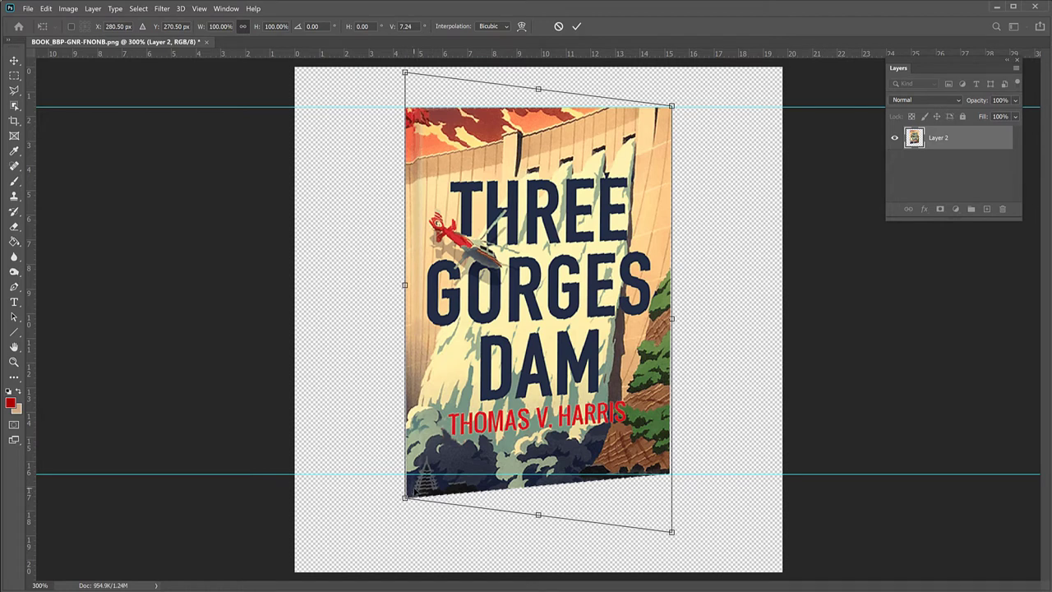
key(Return)
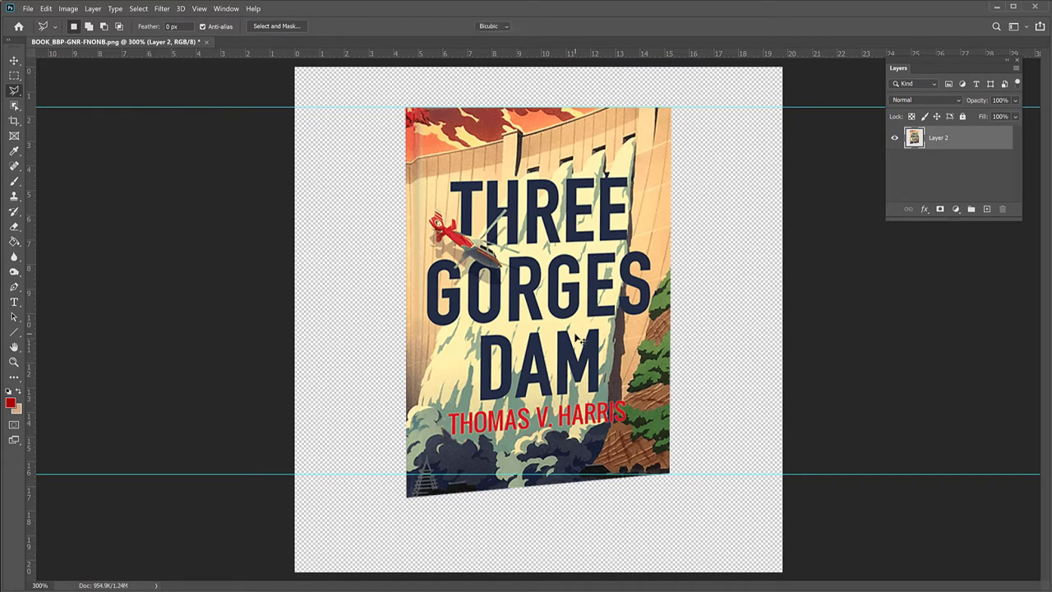
Distort the cover by pulling its lower-left corner up to the lower horizontal guide
key(ctrl+t)
right_click(480, 274)
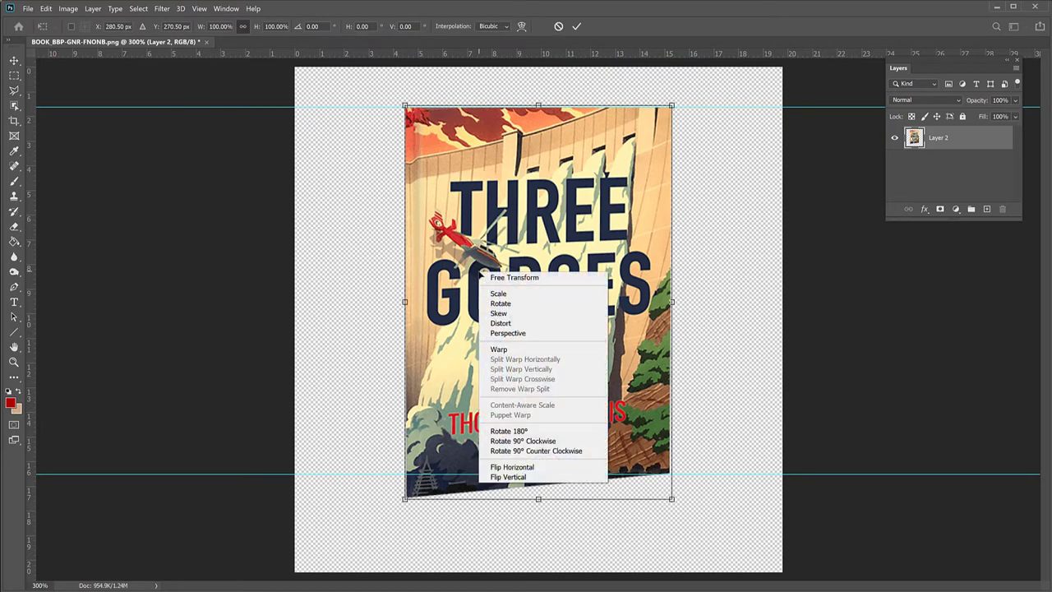
click(498, 323)
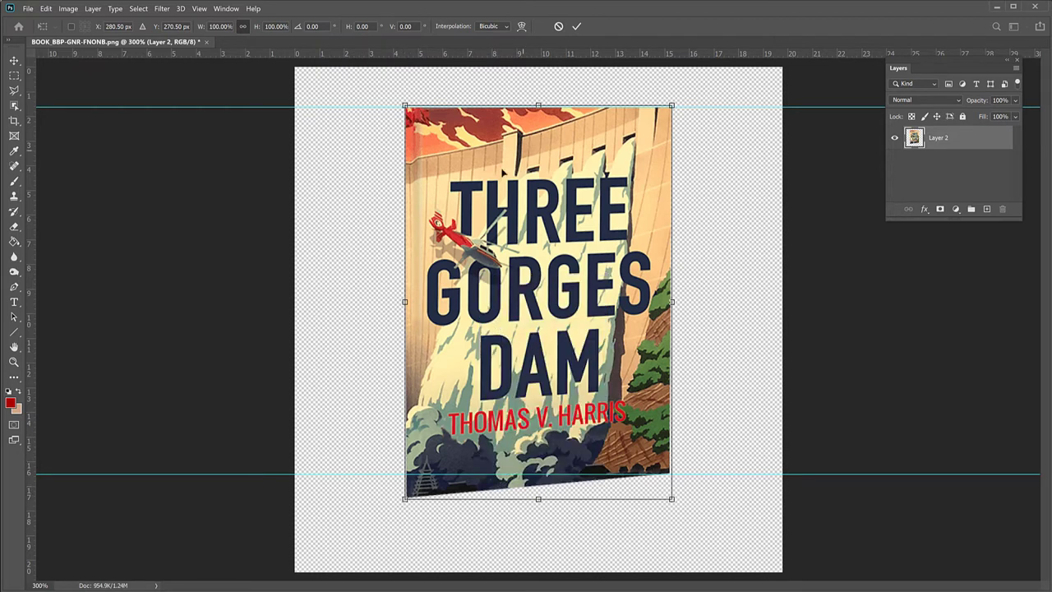
drag(405, 106, 302, 168)
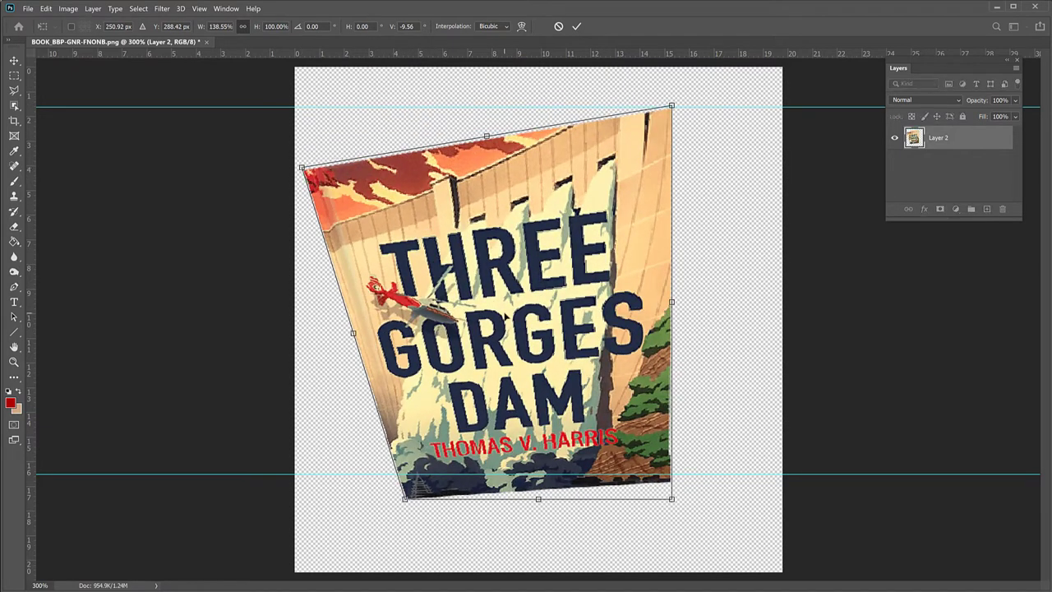
key(ctrl+z)
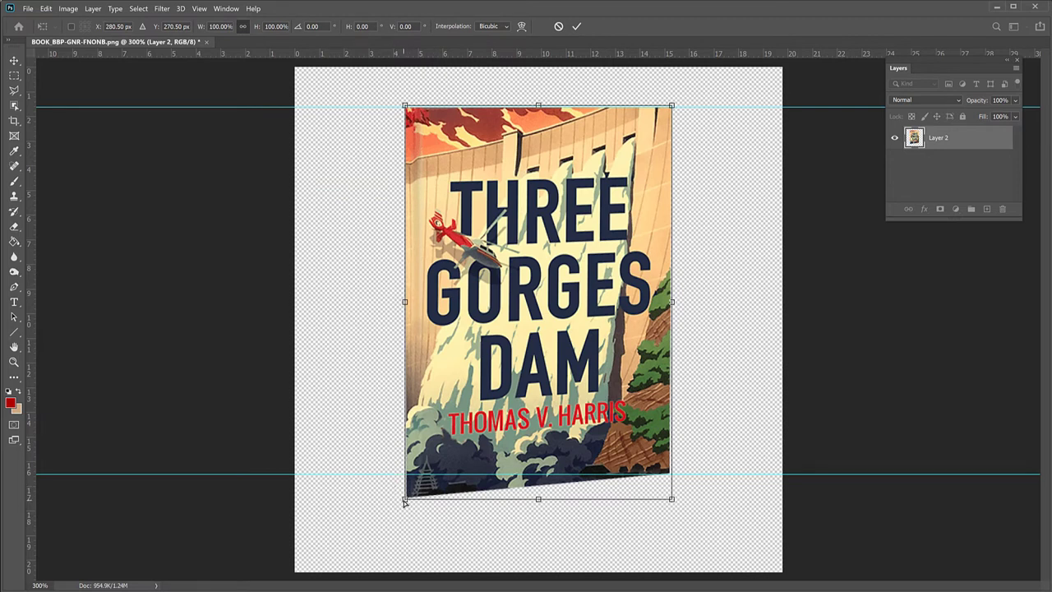
drag(406, 502, 402, 477)
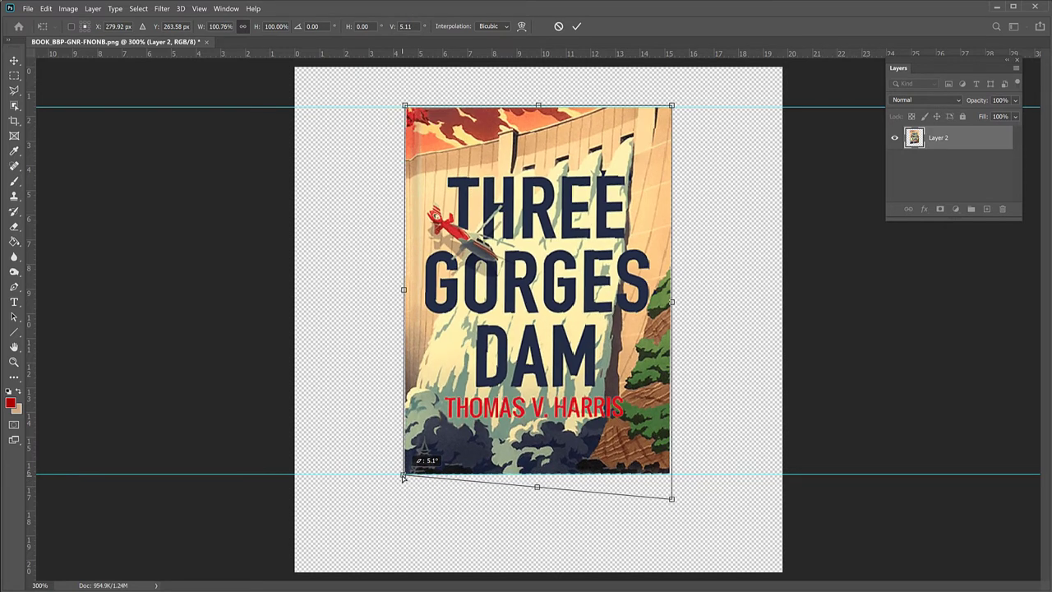
drag(403, 477, 405, 477)
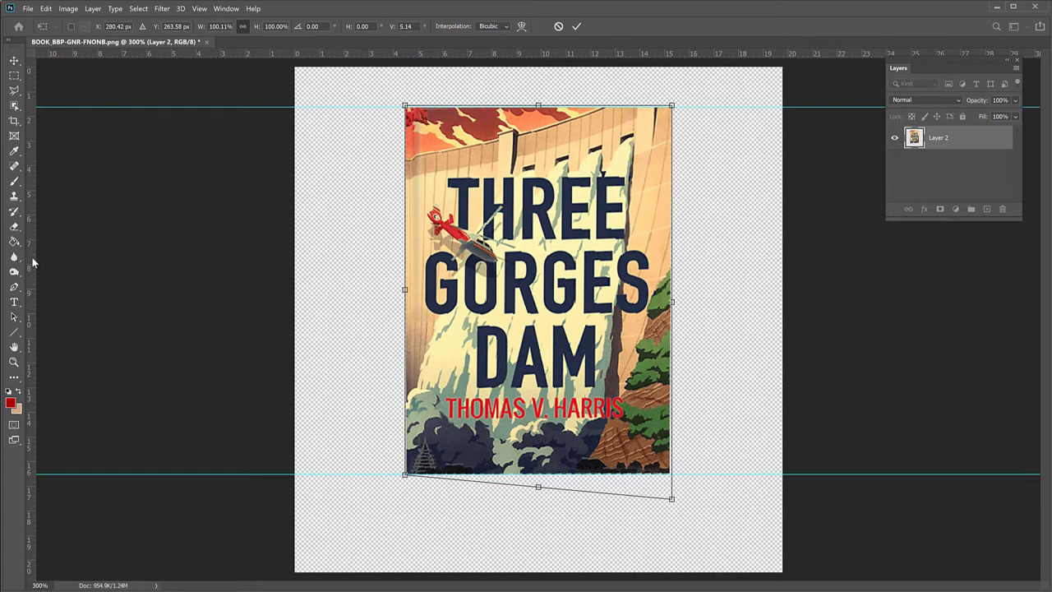
Add vertical guides along both sides of the cover and distort its lower corners to meet them, applying the transform
drag(33, 261, 405, 351)
drag(405, 475, 406, 477)
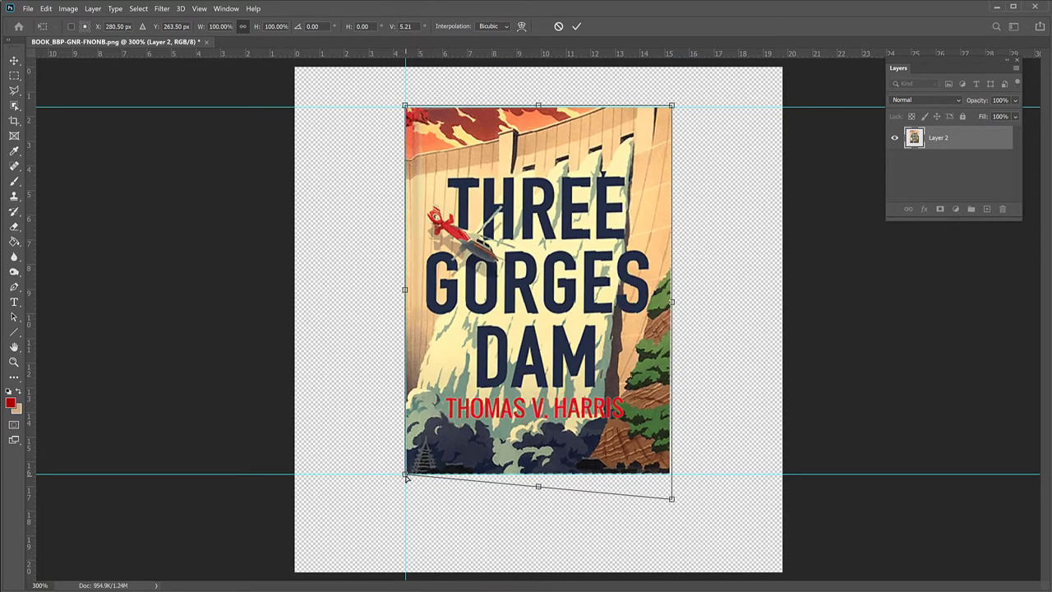
drag(31, 257, 672, 370)
key(ctrl+plus)
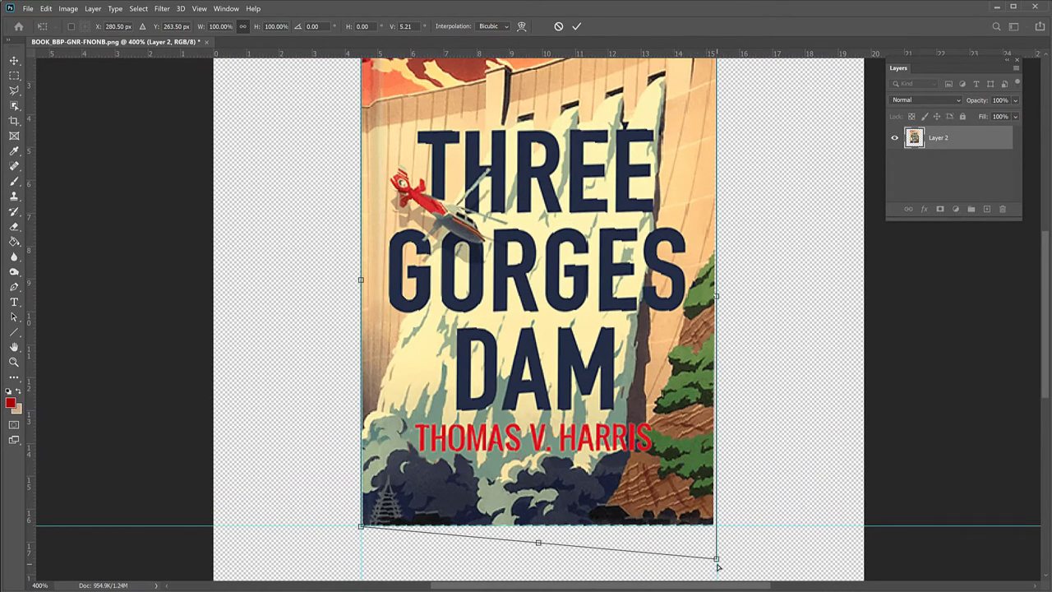
drag(717, 561, 719, 558)
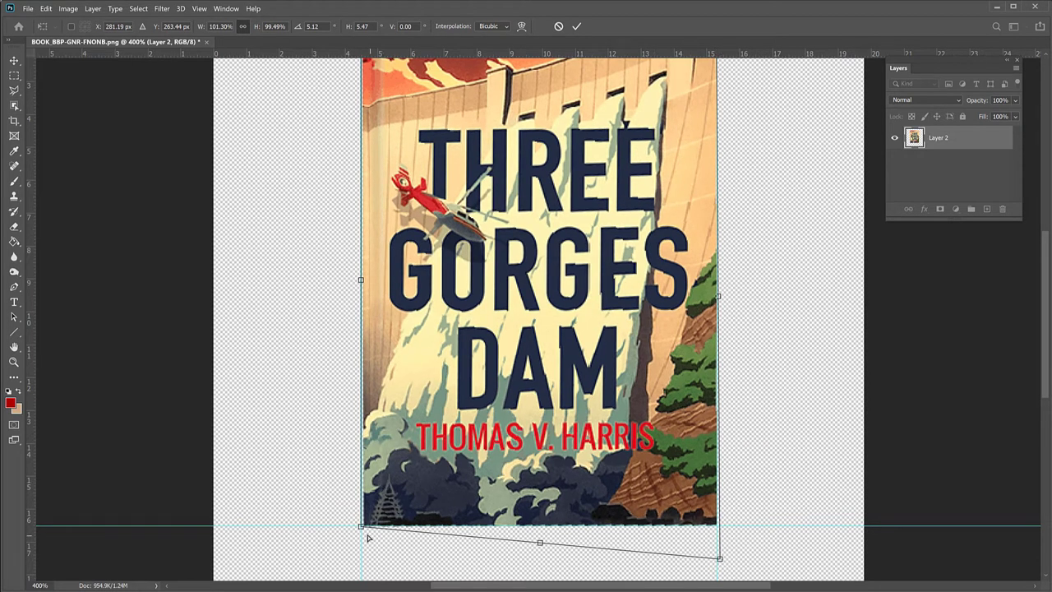
drag(361, 527, 359, 526)
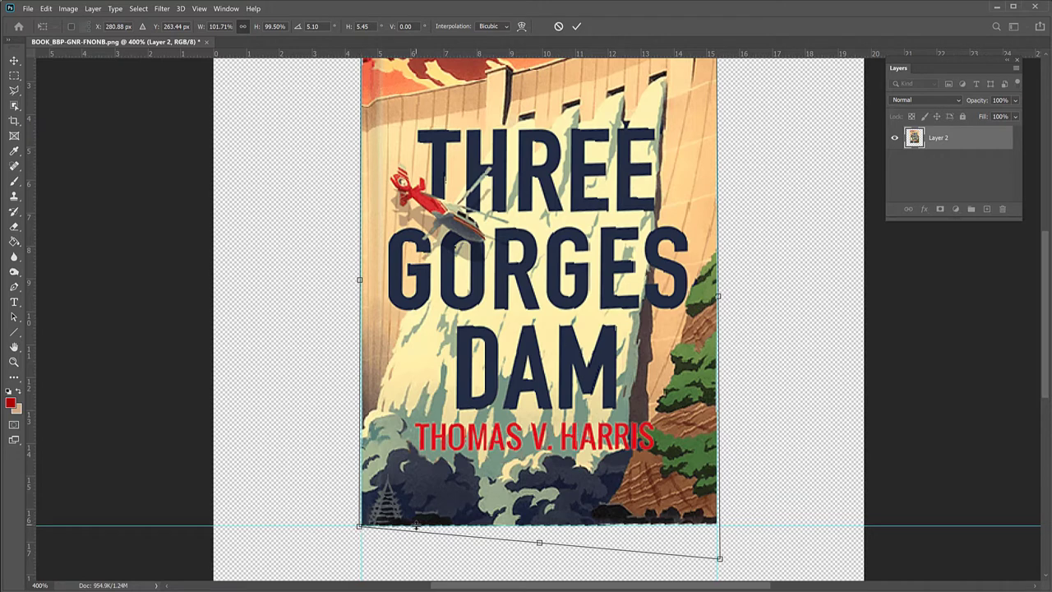
key(ctrl+minus)
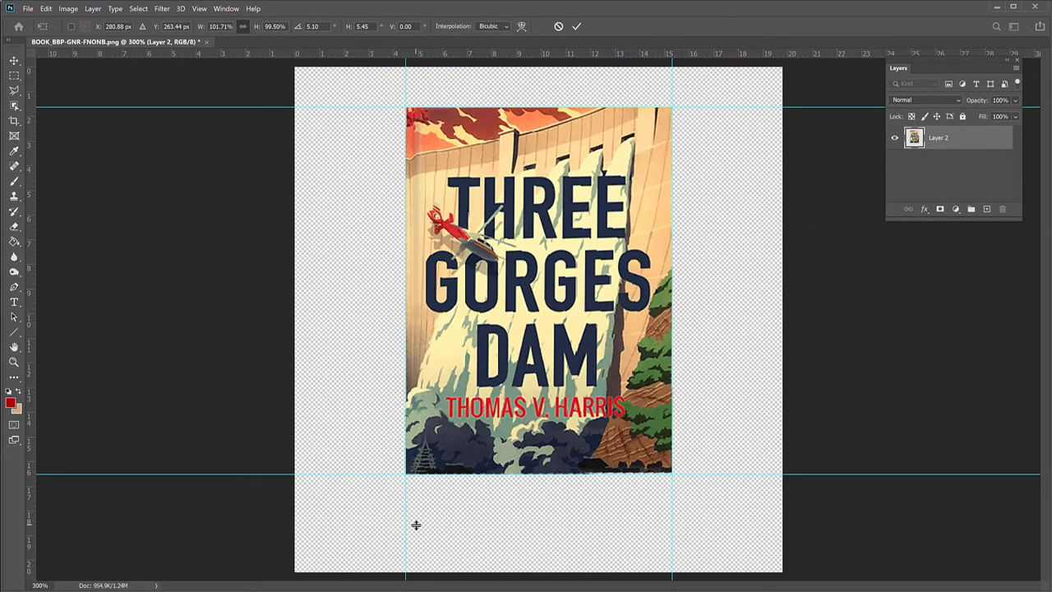
key(Return)
key(l)
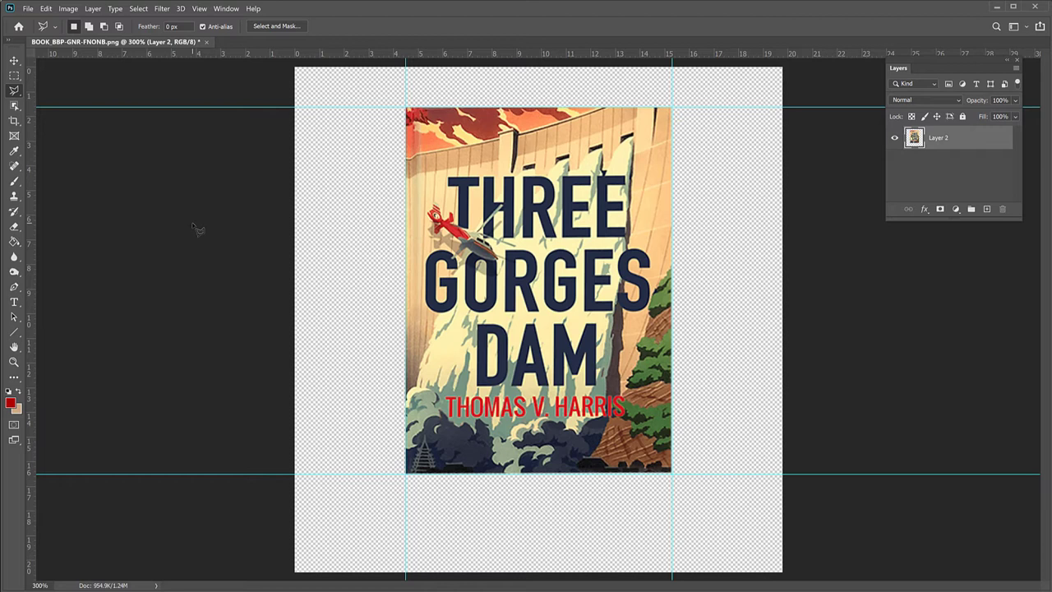
Close the Three Gorges Dam document without saving and open the photo of the stacked La Boussole books from the Distort folder
key(ctrl+w)
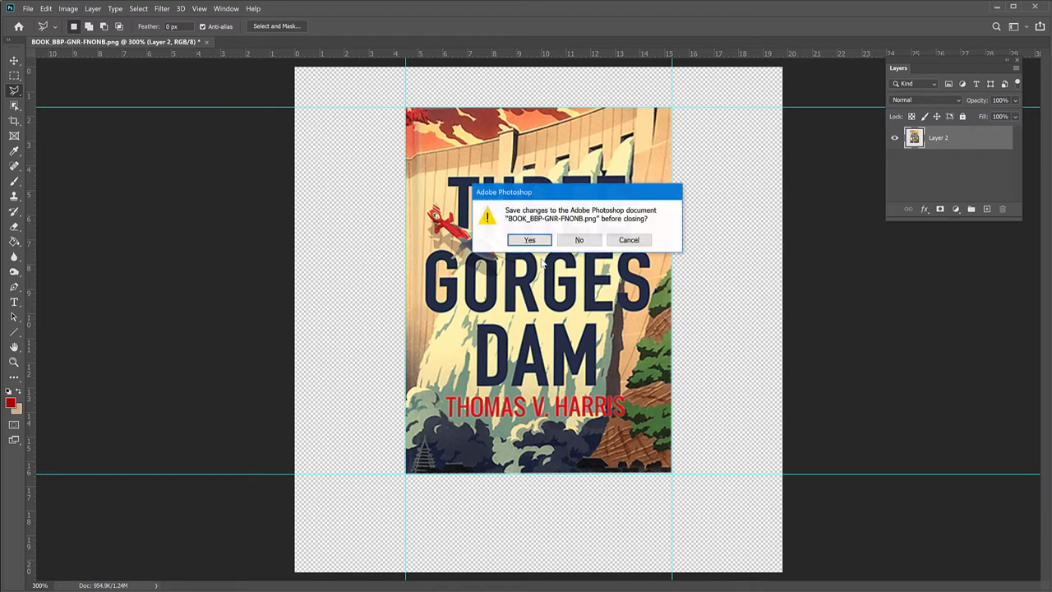
click(578, 237)
key(alt+Tab)
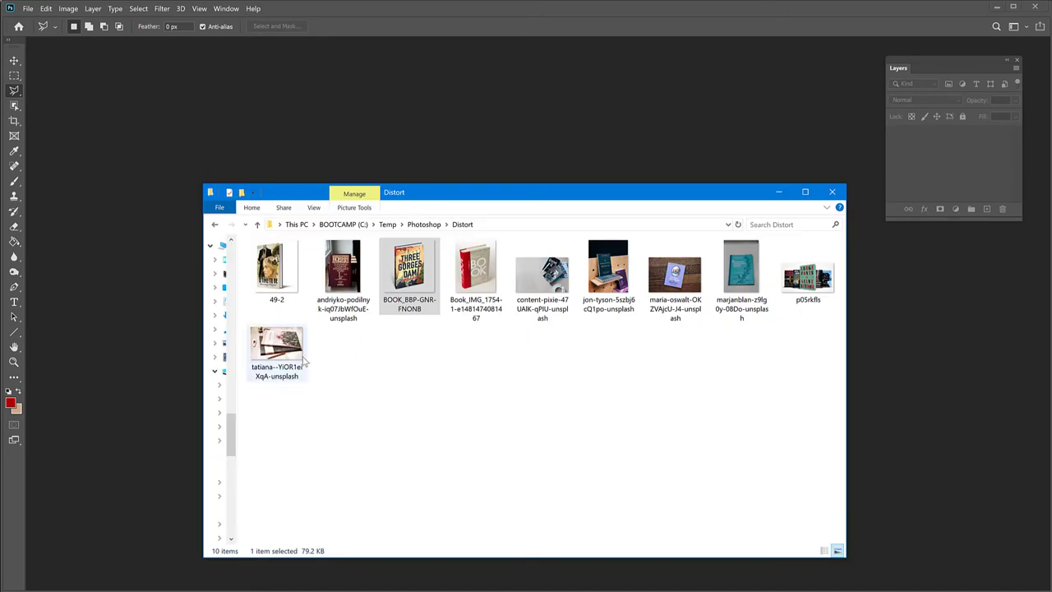
drag(280, 348, 422, 157)
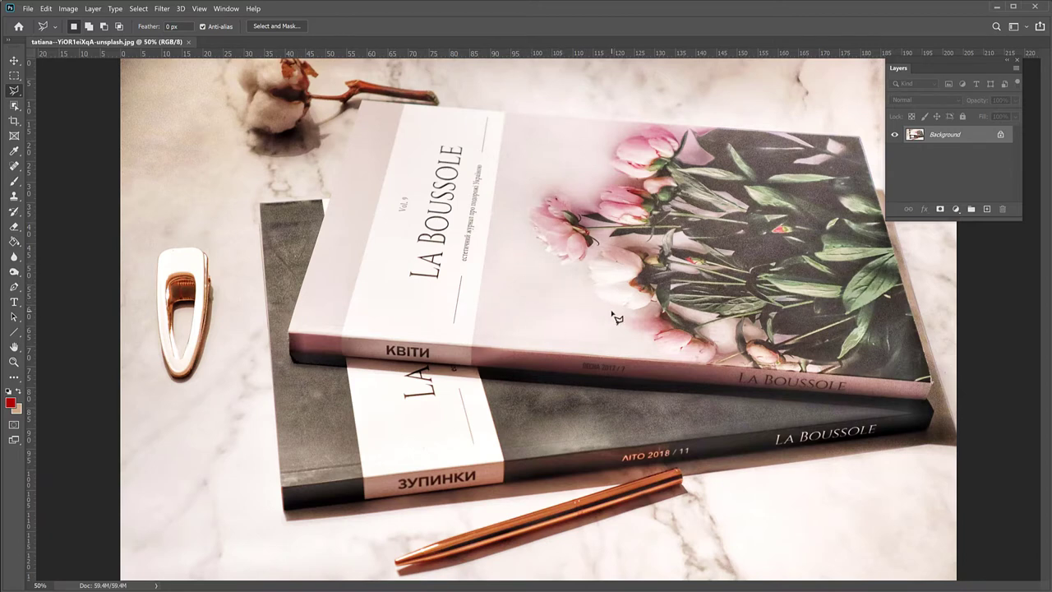
Select the front cover of the upper La Boussole book by outlining its four corners with the Polygonal Lasso tool
click(11, 92)
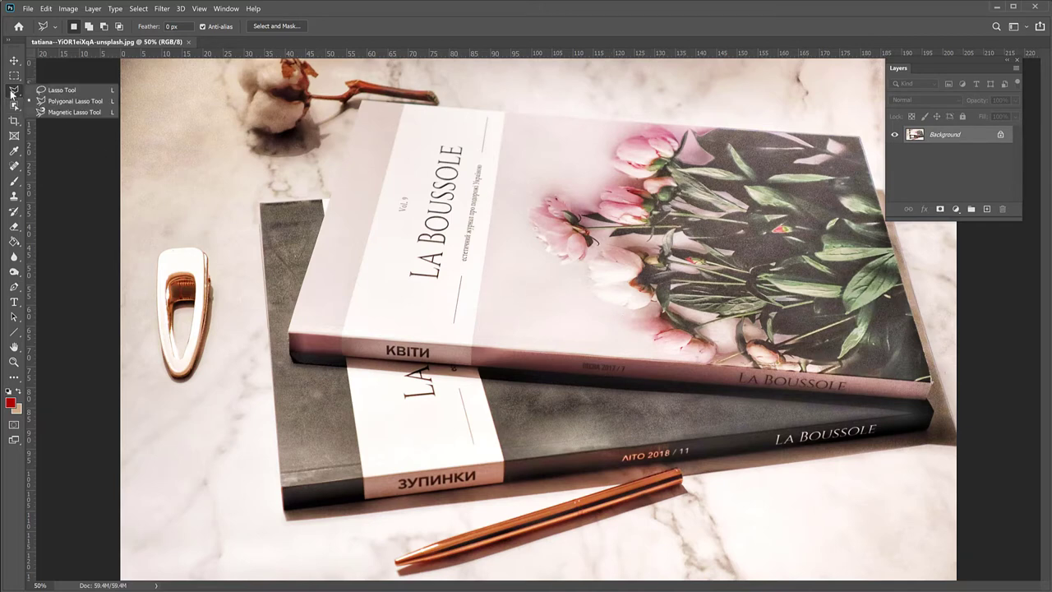
click(53, 105)
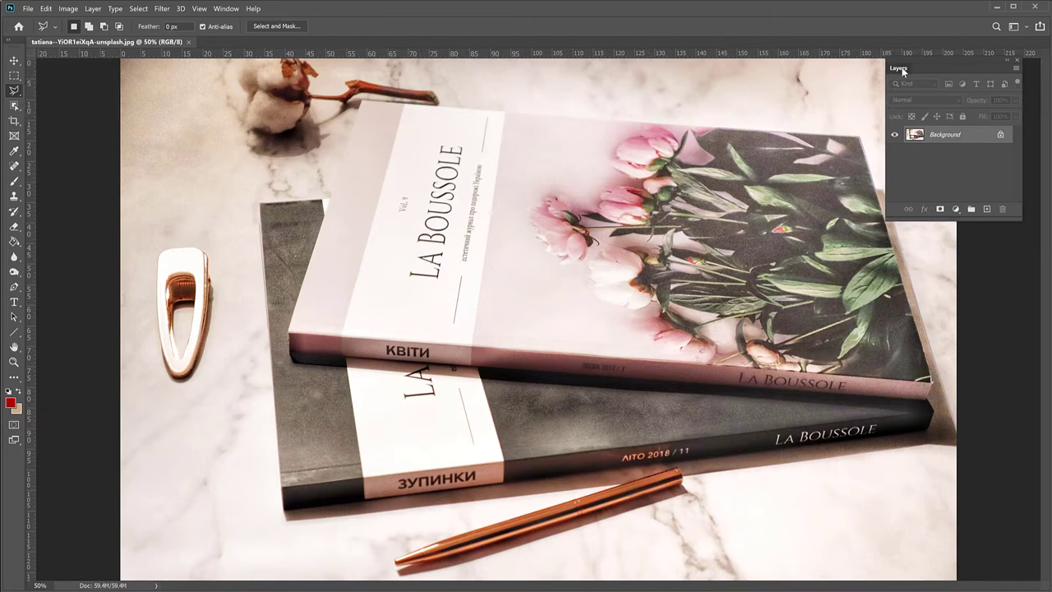
drag(902, 72, 914, 79)
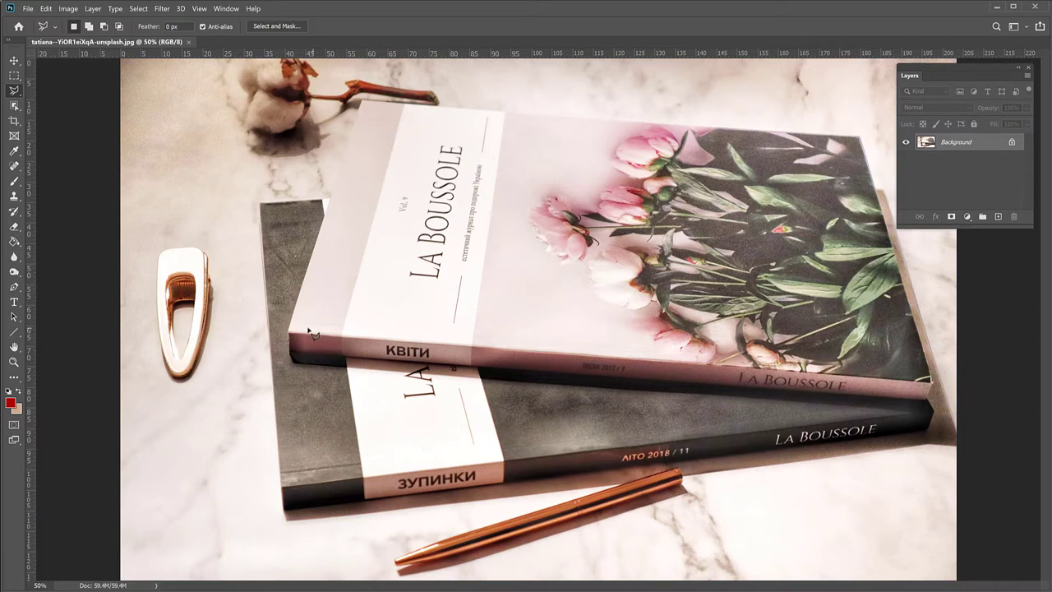
click(362, 103)
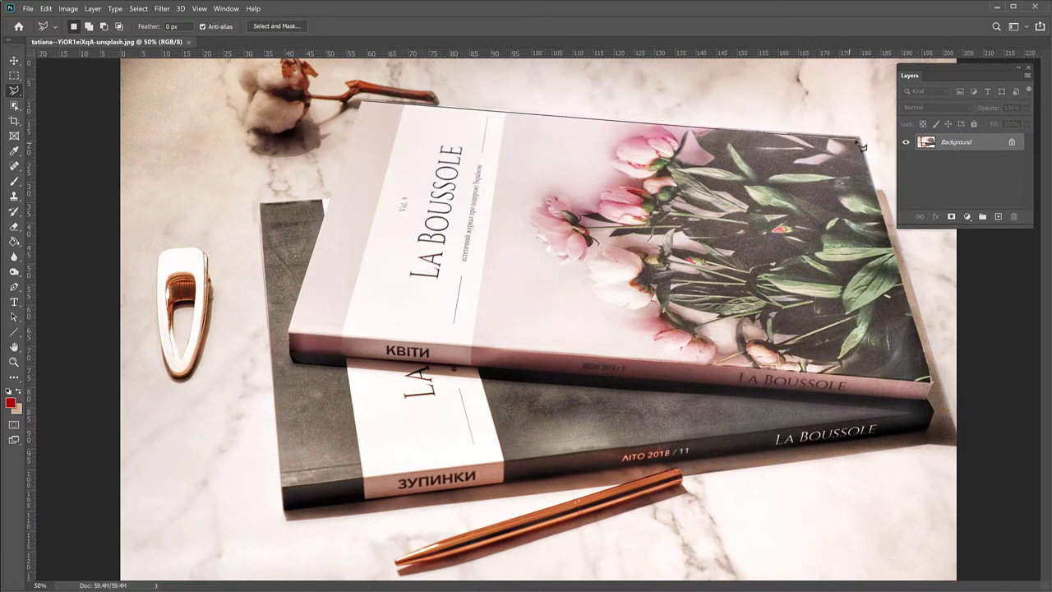
click(860, 139)
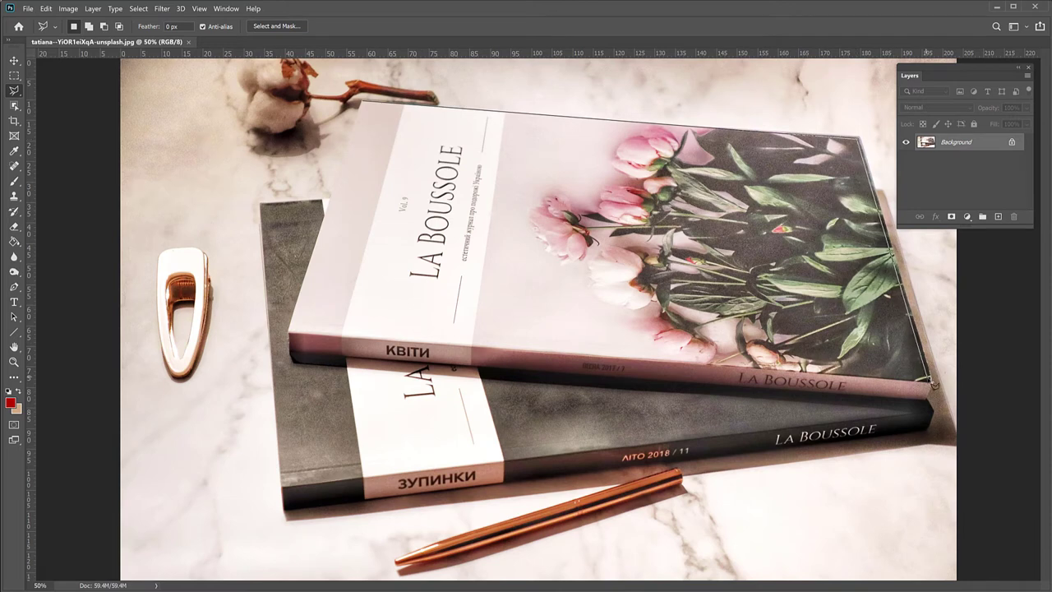
click(931, 382)
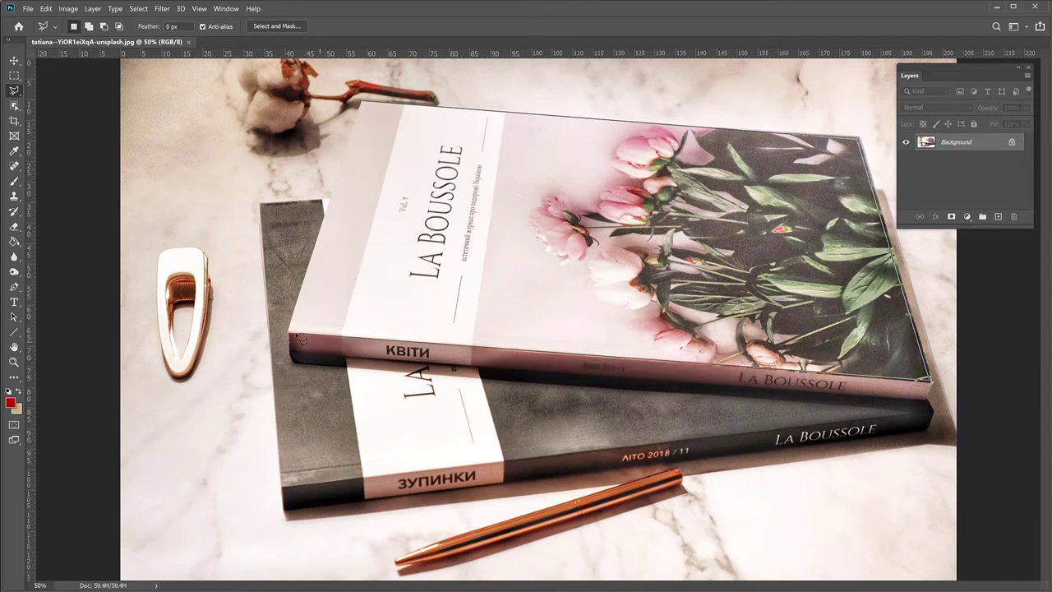
click(293, 336)
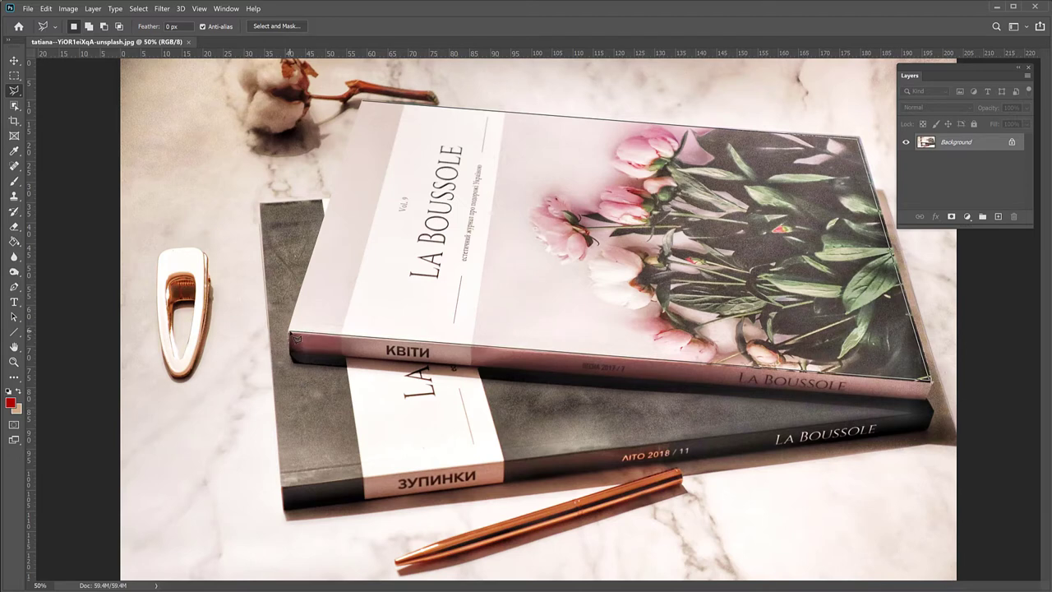
click(290, 333)
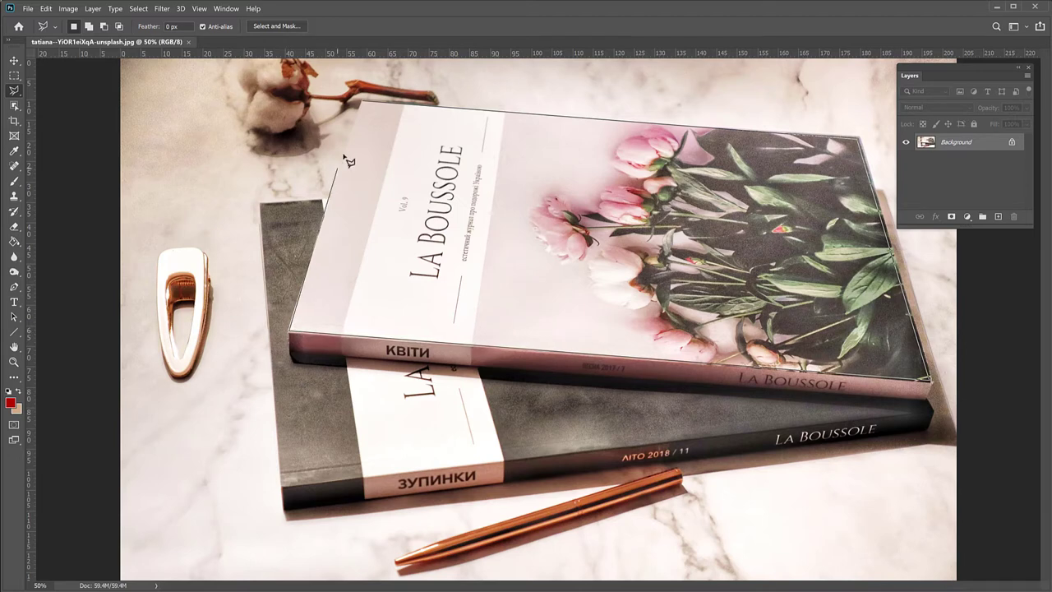
click(369, 107)
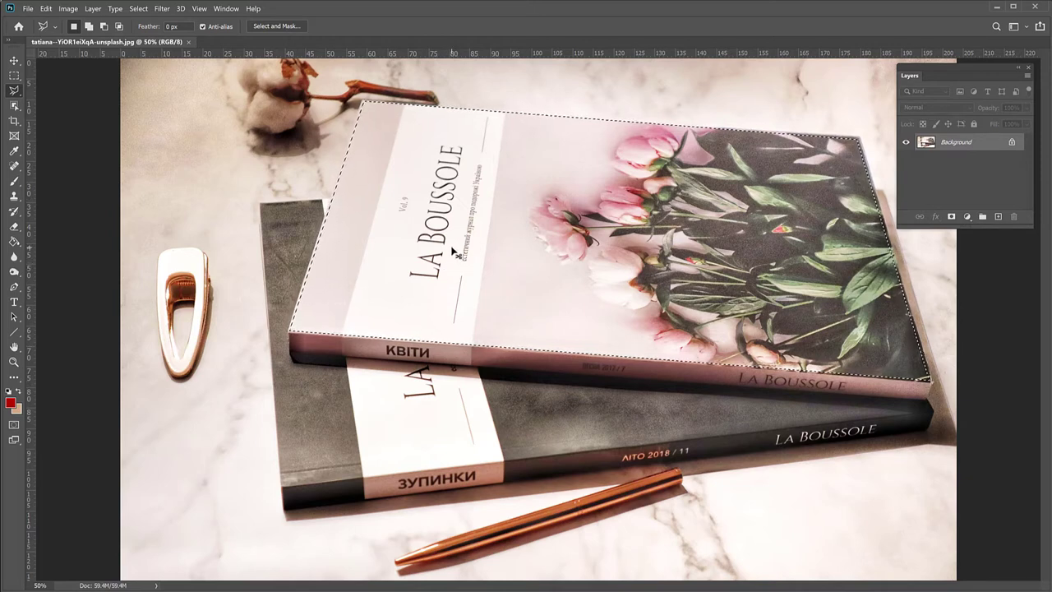
Cut the selected La Boussole cover onto its own layer and delete the Background layer
key(ctrl+BackSpace)
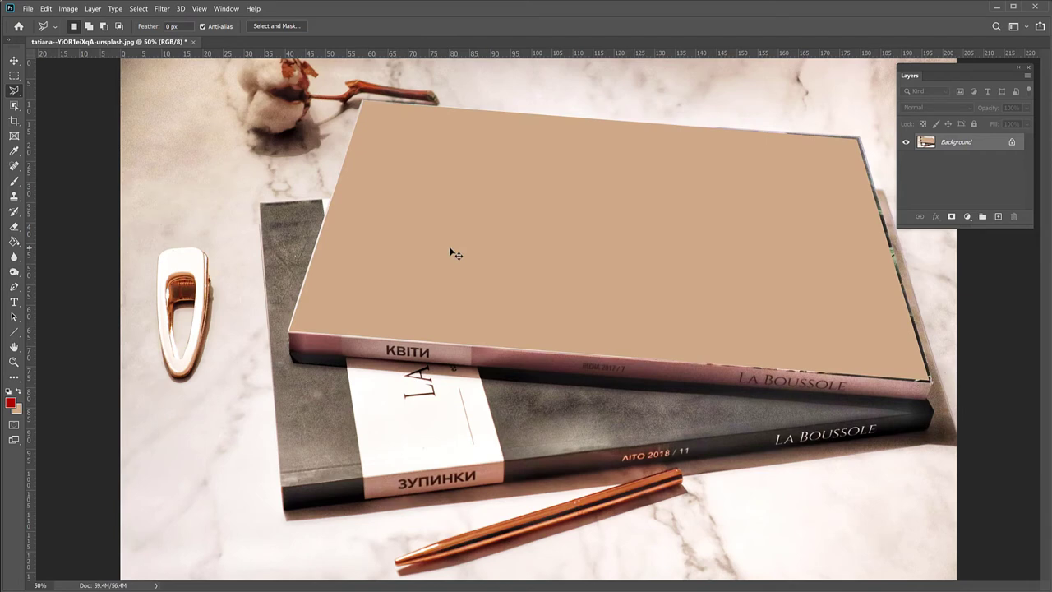
key(ctrl+v)
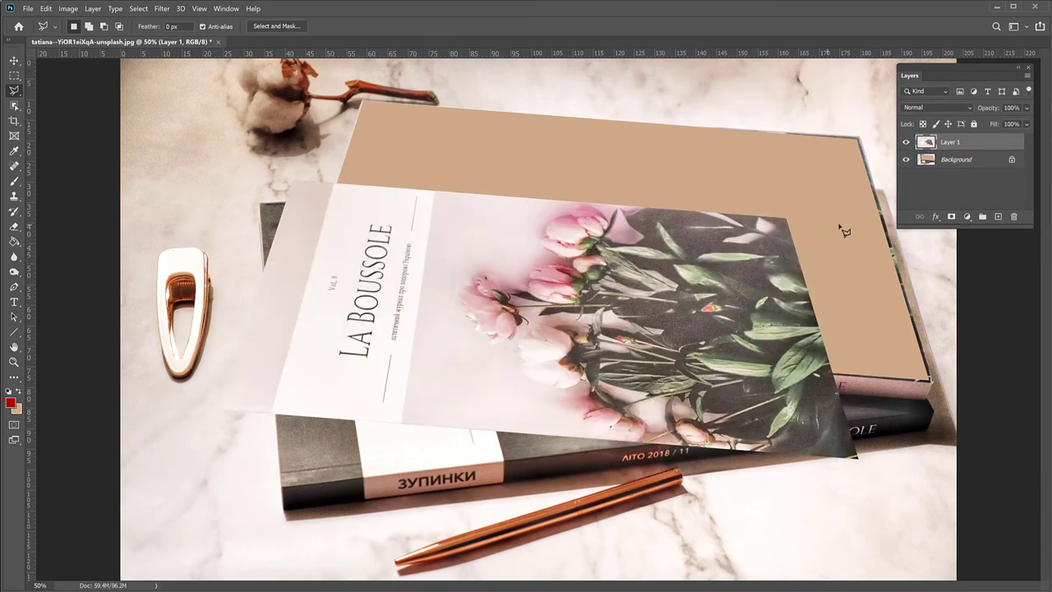
click(963, 160)
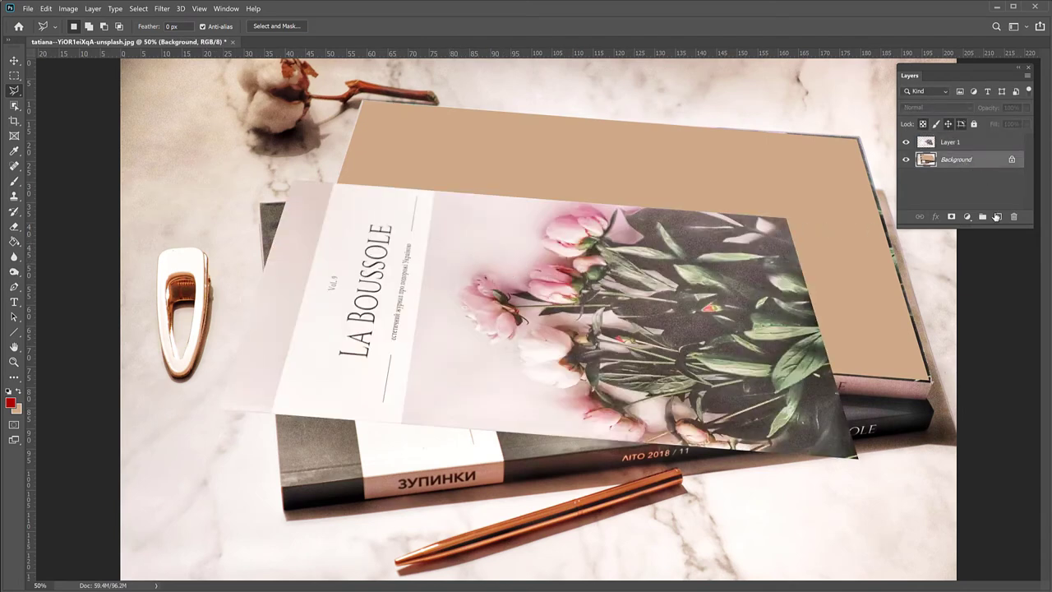
click(1014, 217)
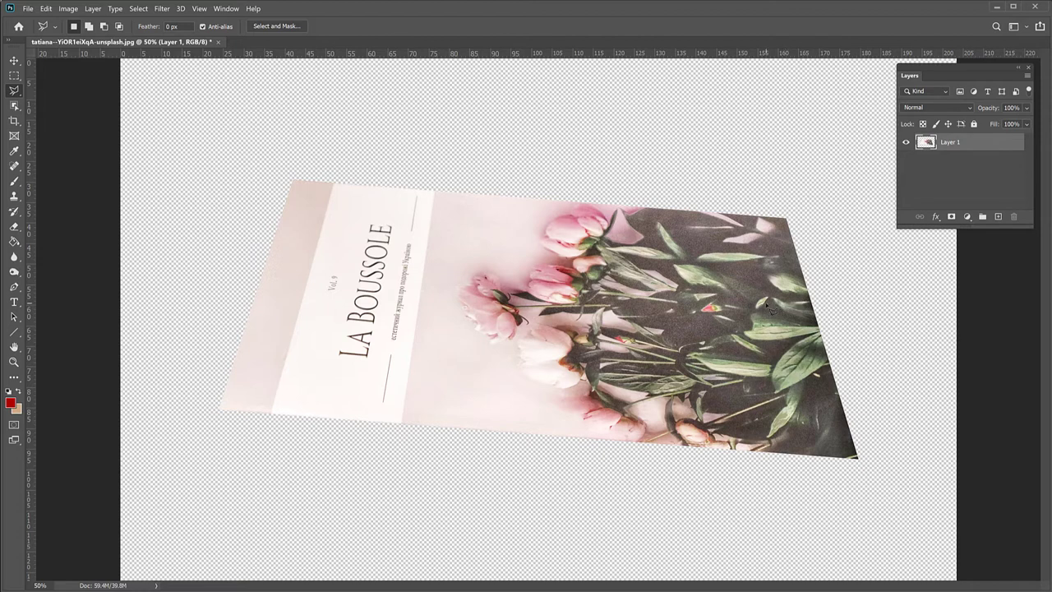
Convert the La Boussole cover layer to a smart object
right_click(951, 146)
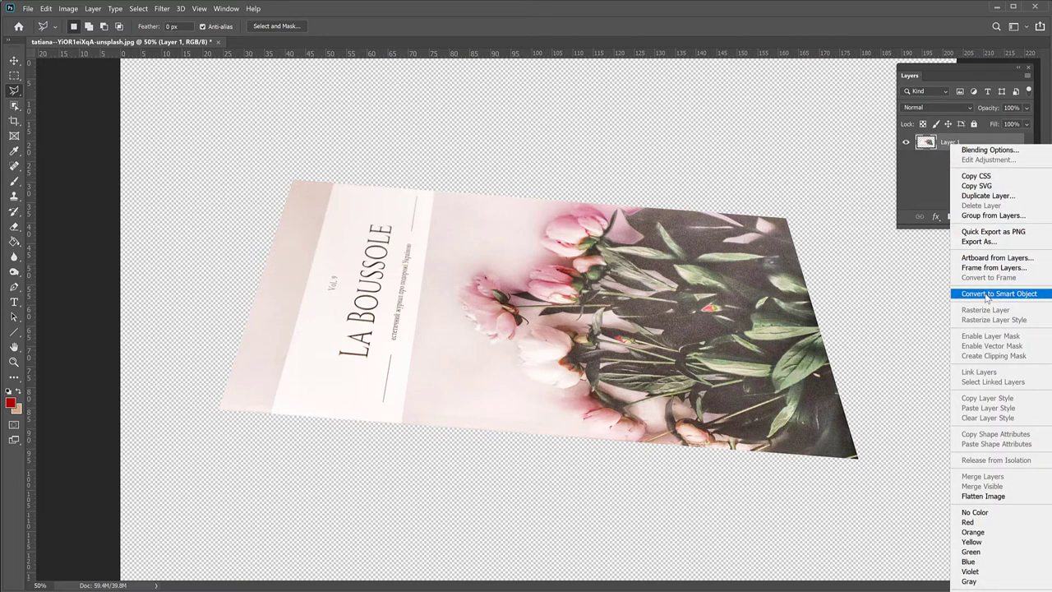
click(1021, 295)
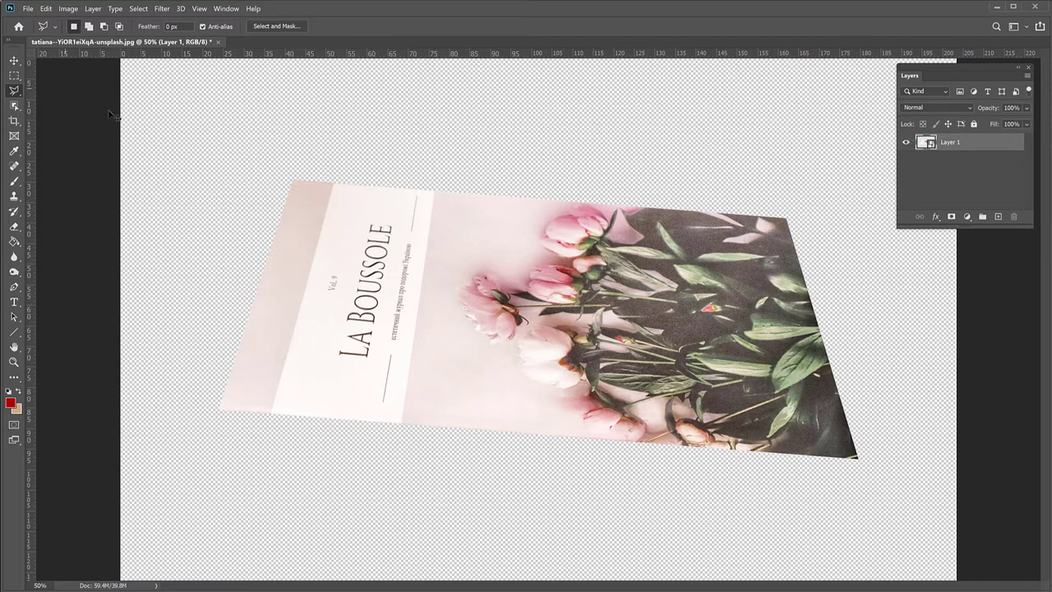
Rotate the La Boussole cover about 86.45 degrees so that it stands upright
key(ctrl+t)
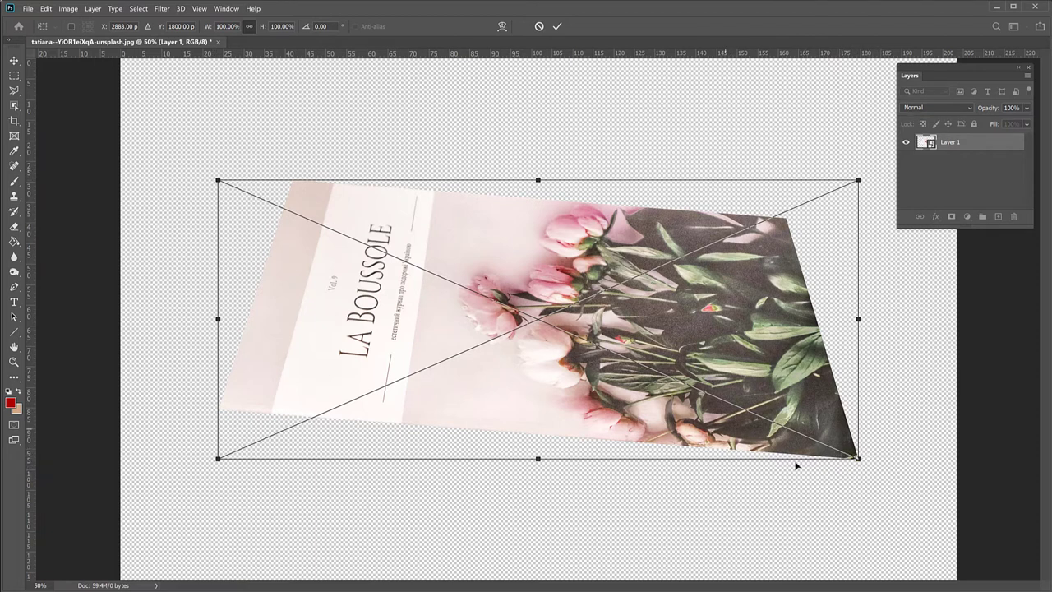
drag(866, 469, 457, 543)
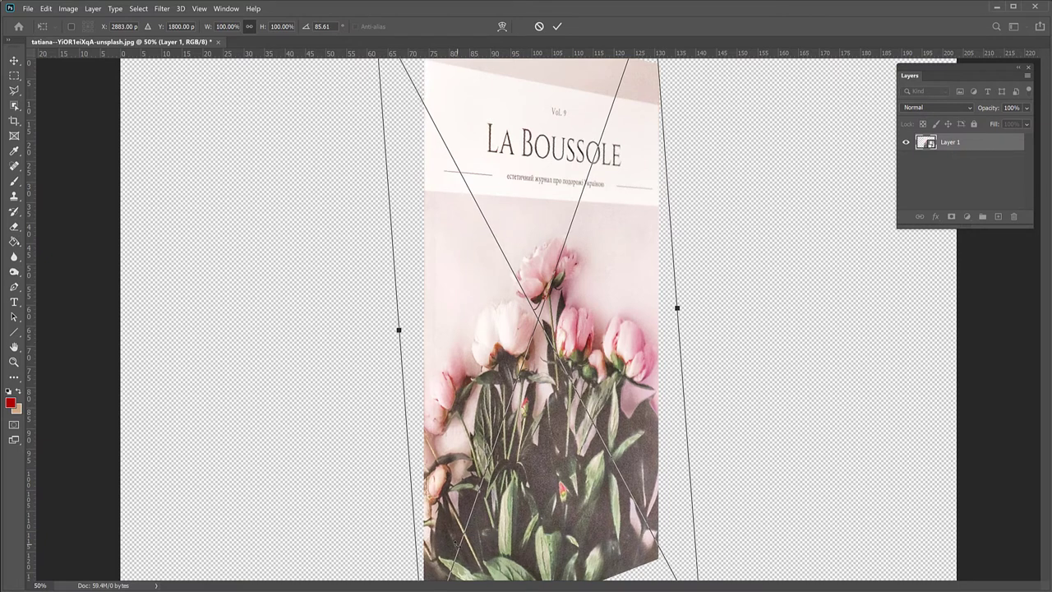
key(ctrl+minus)
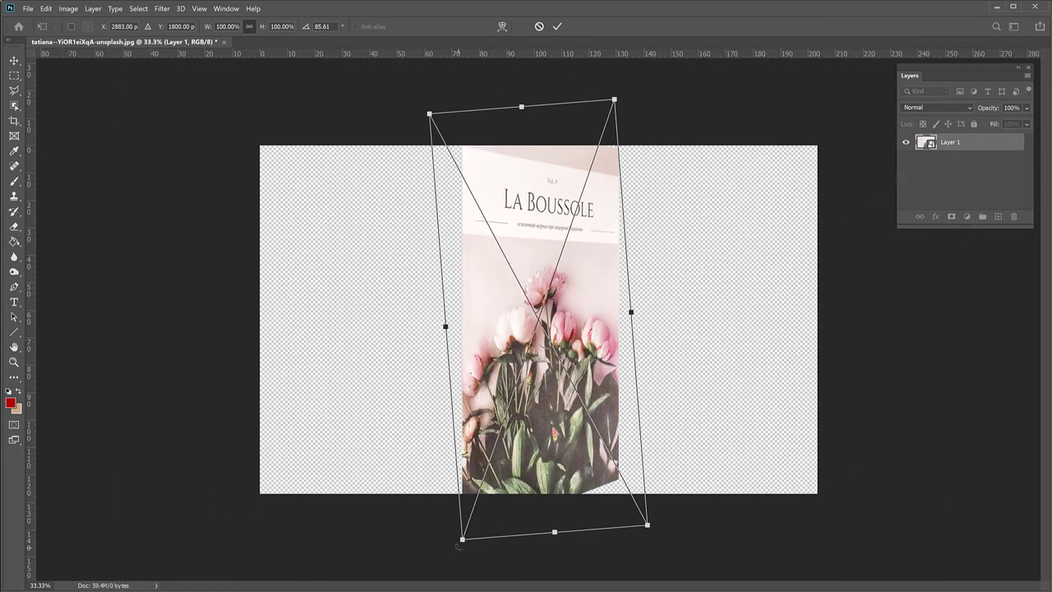
drag(457, 546, 454, 547)
key(Return)
key(l)
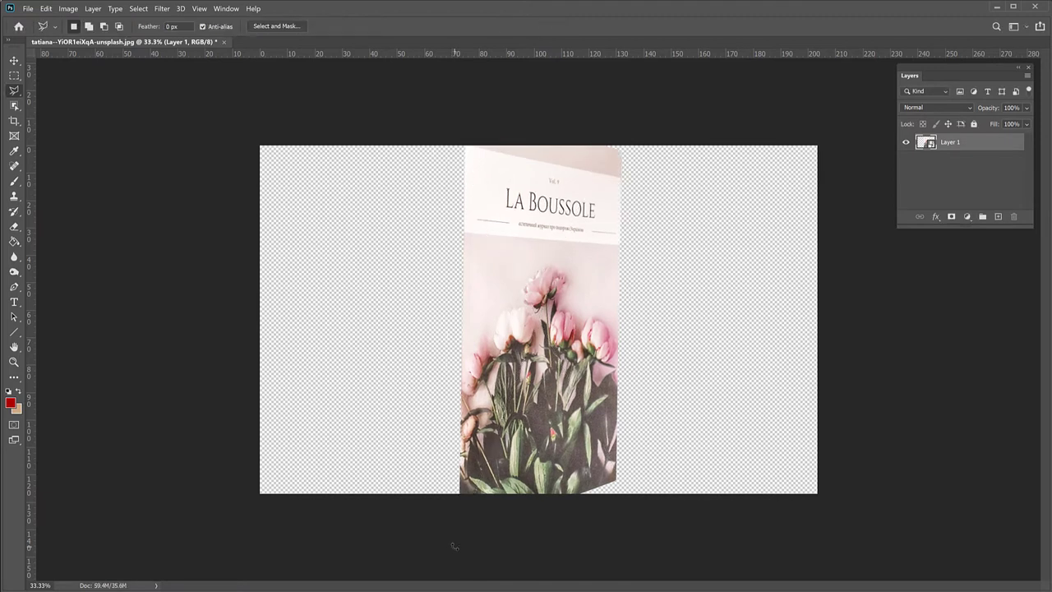
Scale the cover to about 65.57% and reposition it fully inside the canvas
key(v)
mouse_move(650, 321)
mouse_down()
mouse_move(646, 342)
mouse_move(663, 337)
mouse_move(618, 310)
mouse_move(642, 312)
mouse_up()
key(ctrl+t)
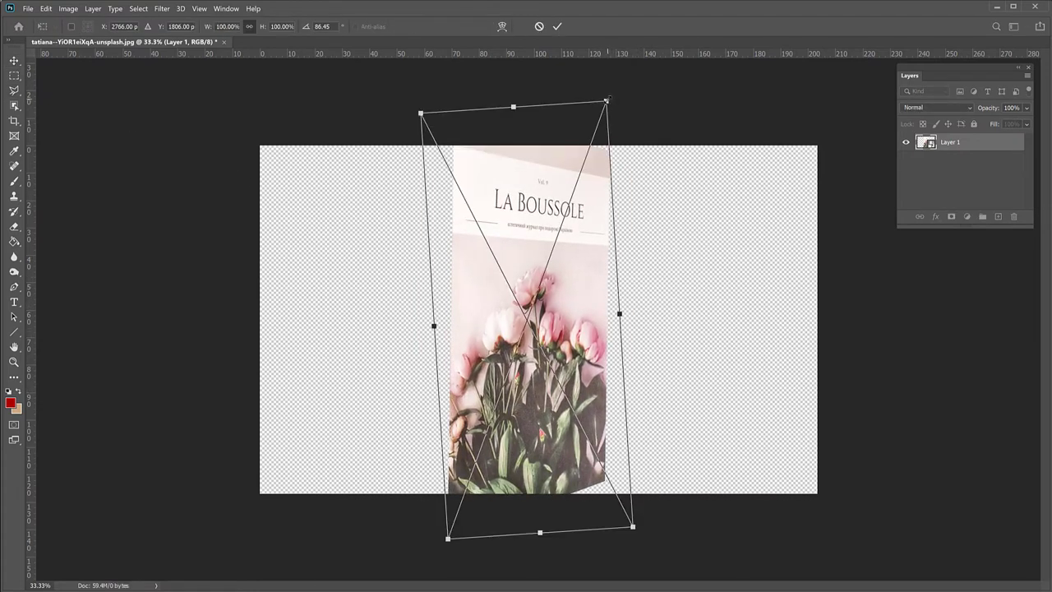
drag(606, 100, 582, 240)
drag(622, 481, 587, 421)
drag(553, 353, 568, 361)
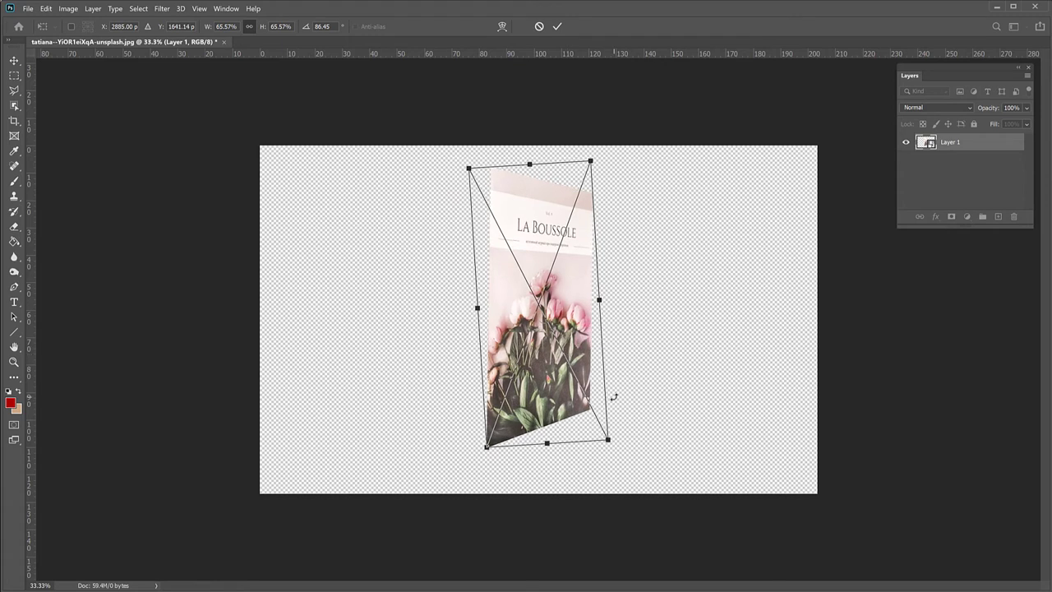
key(Return)
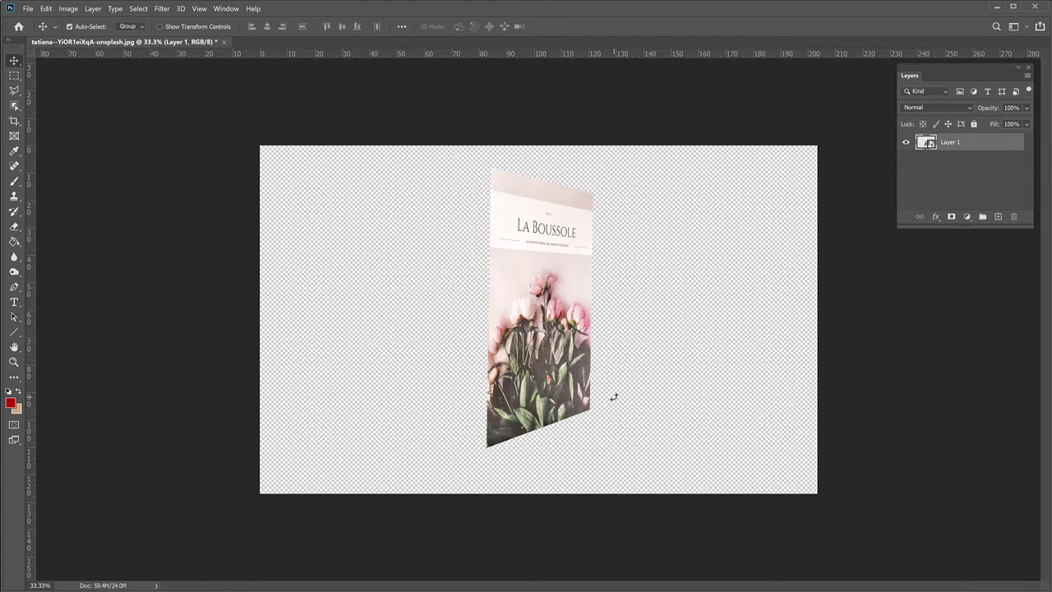
Frame the cover with vertical guides at about 65 and 143 and horizontal guides at about 11 and 117 on the rulers
key(ctrl+plus)
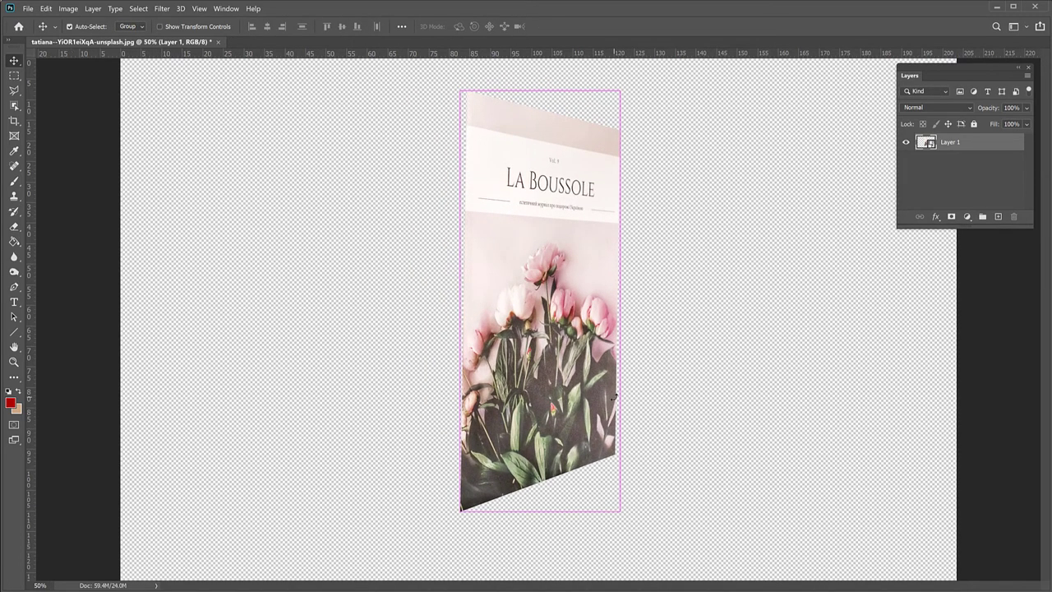
key(ctrl)
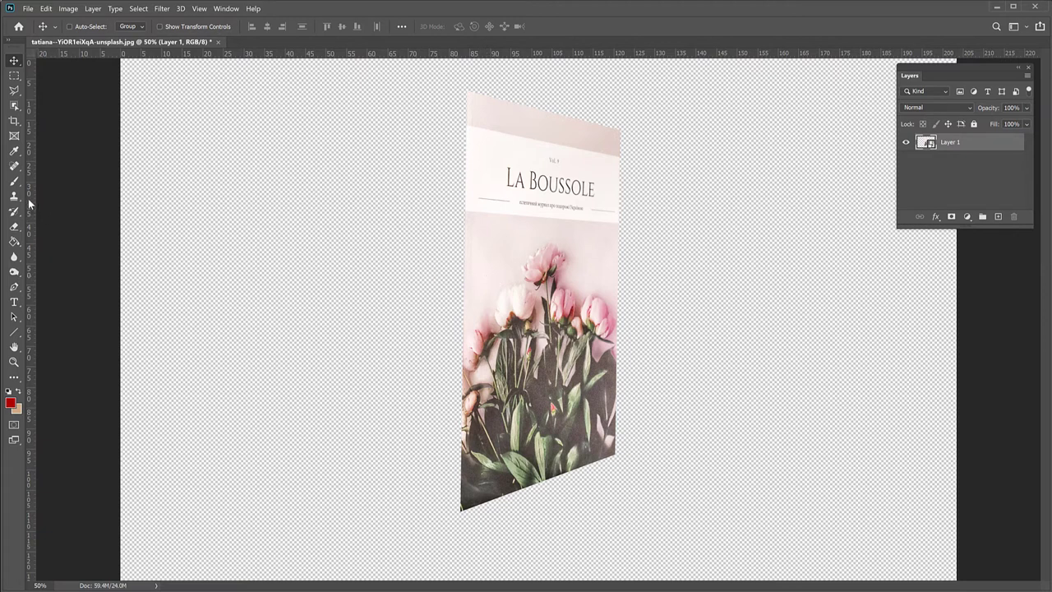
drag(30, 200, 390, 244)
drag(575, 58, 578, 104)
drag(32, 226, 711, 296)
drag(443, 61, 442, 543)
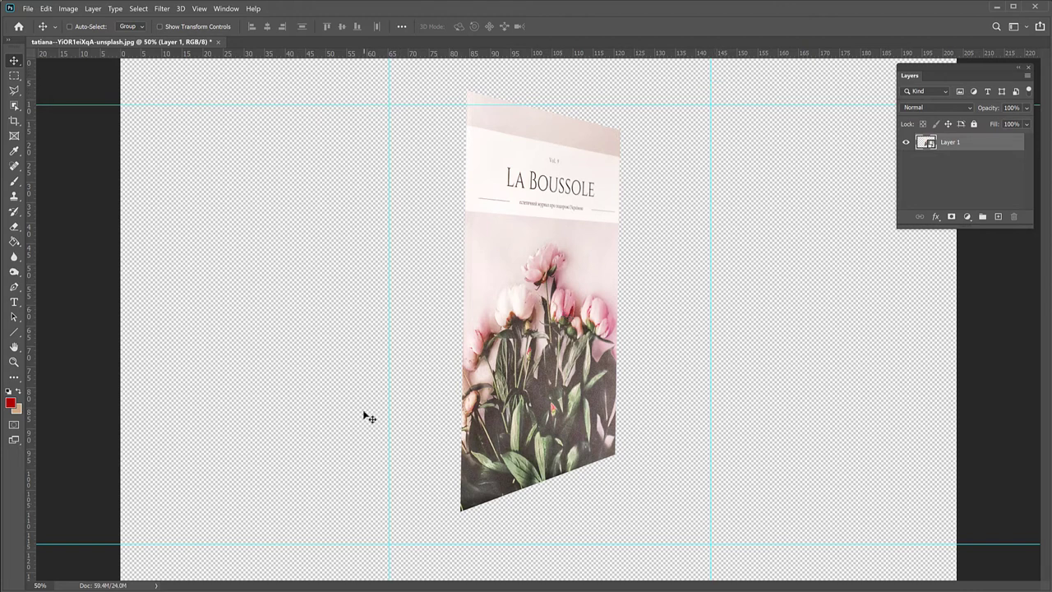
Add a new layer below the cover and fill it with black
ctrl+click(999, 216)
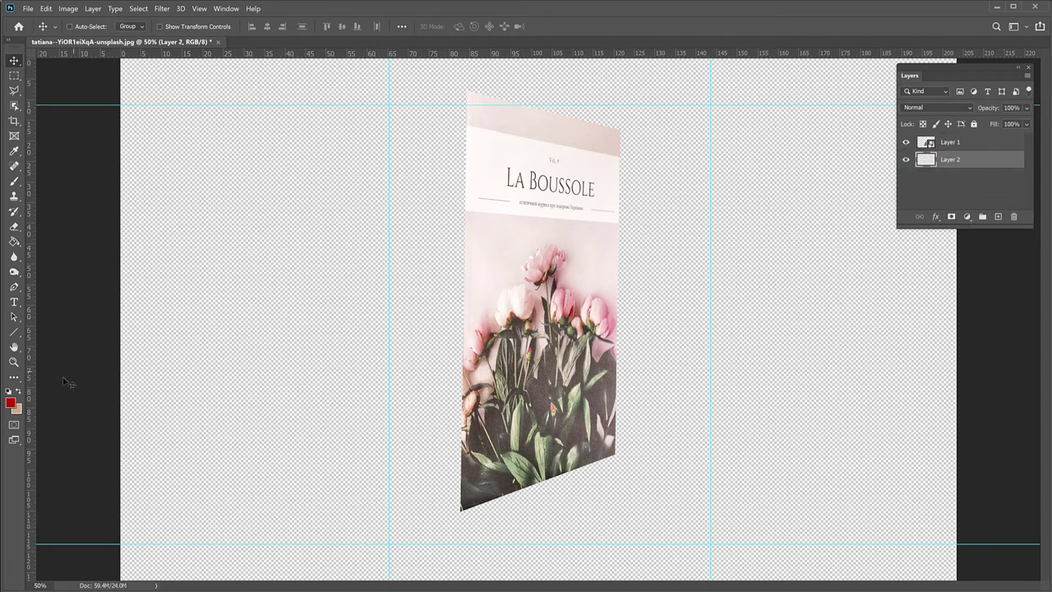
click(13, 403)
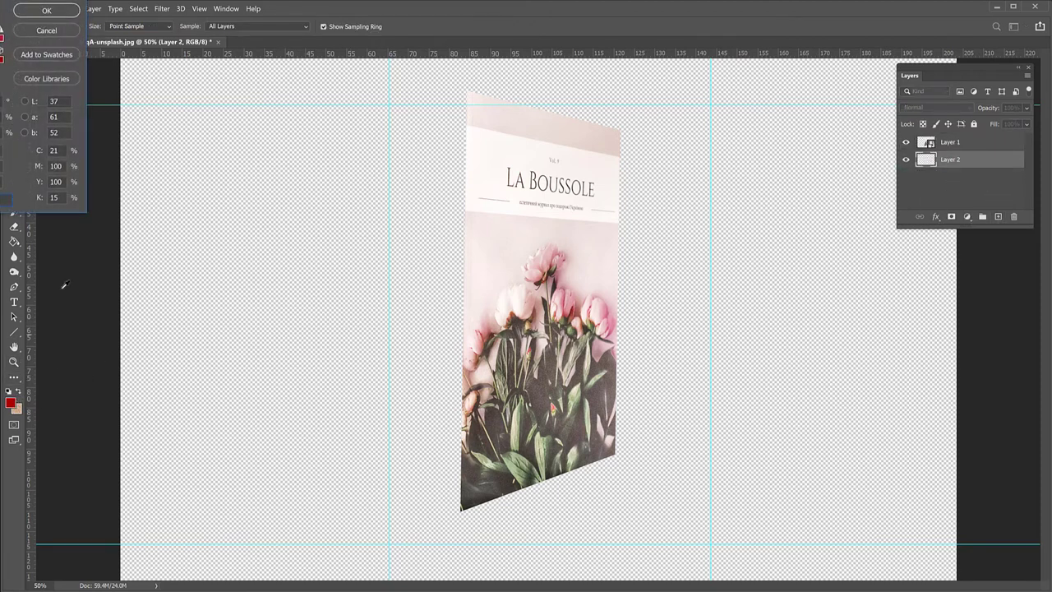
click(47, 10)
click(14, 241)
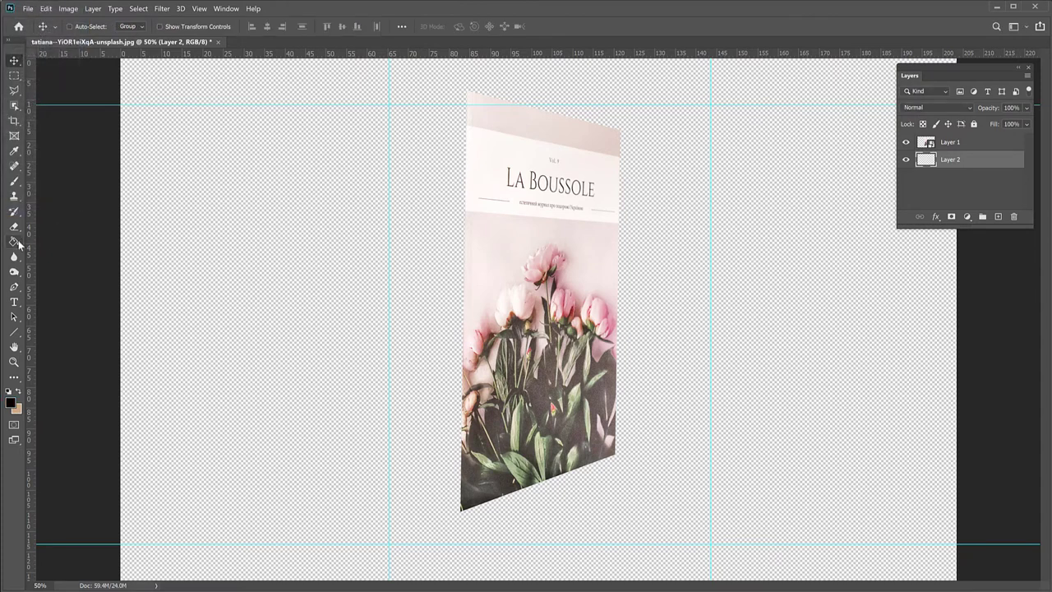
click(244, 272)
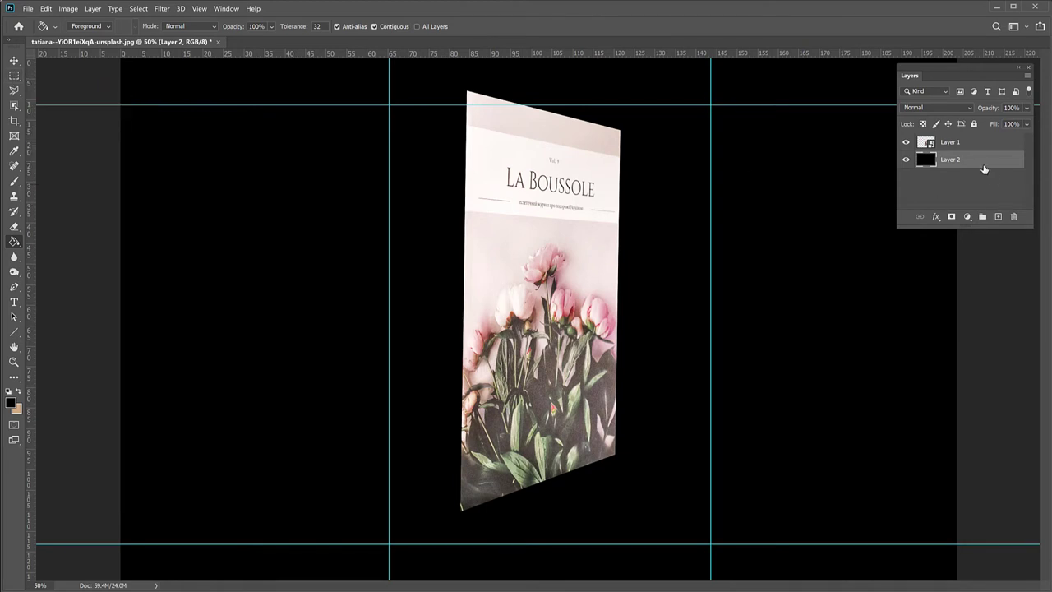
Move the cover layer down so that it sits between the two horizontal guides
click(14, 60)
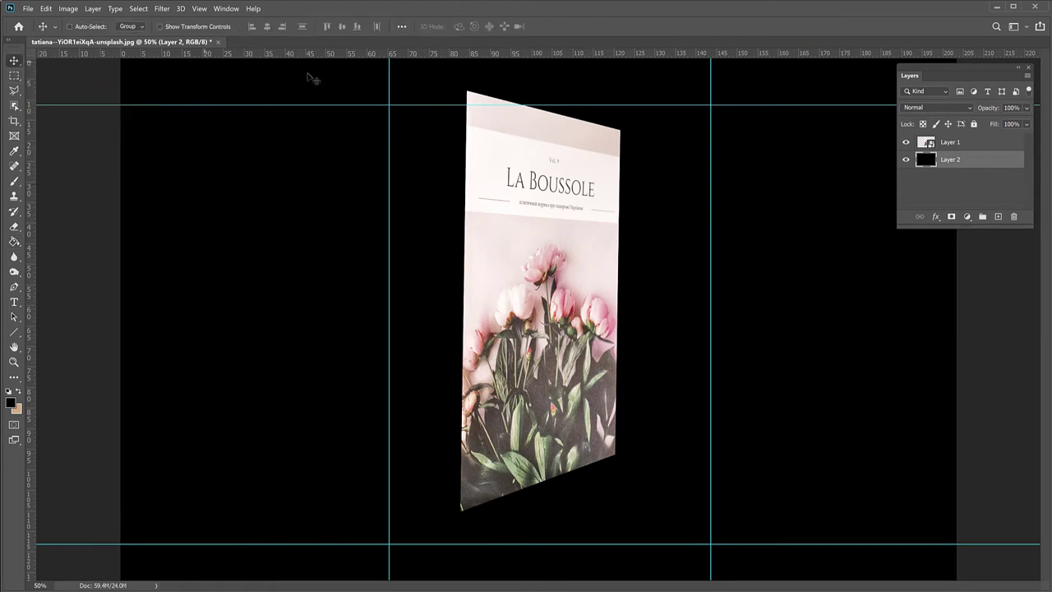
click(970, 145)
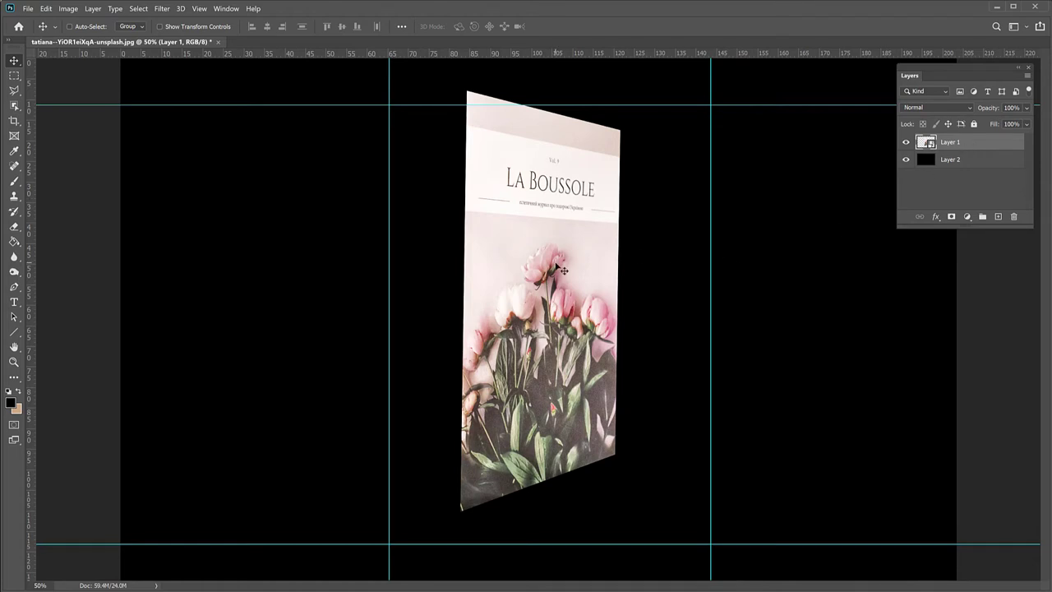
drag(559, 269, 498, 296)
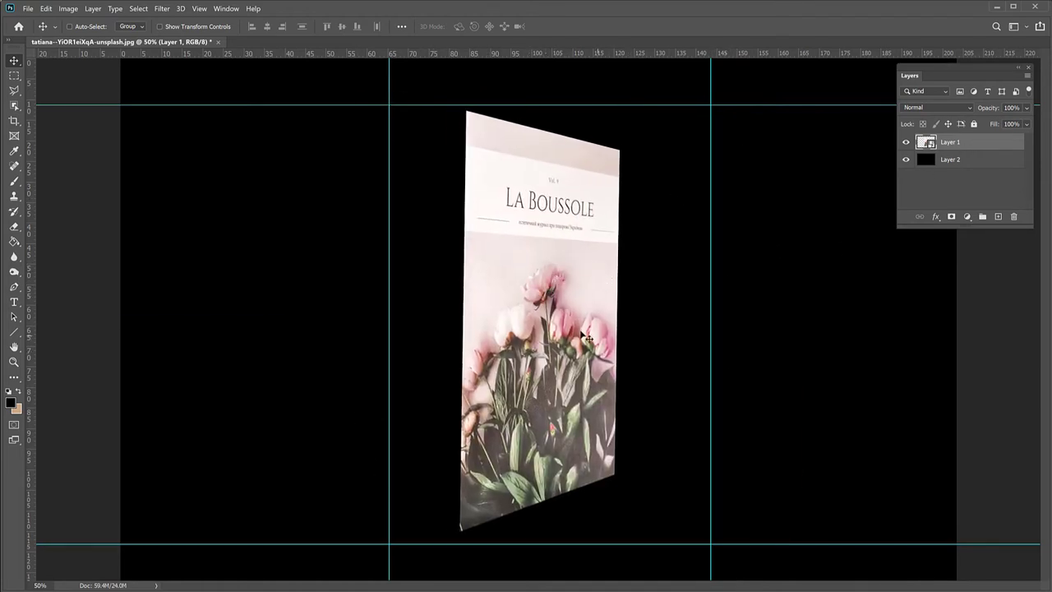
Distort the cover by stretching its left and right sides toward the vertical guides and its lower edge to the bottom guide
key(ctrl+t)
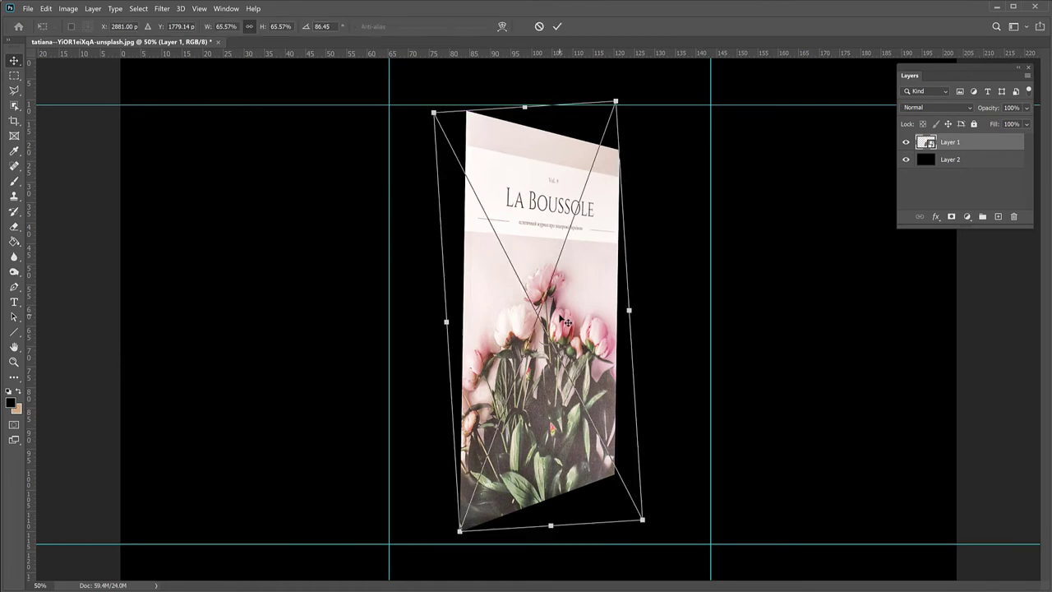
right_click(540, 295)
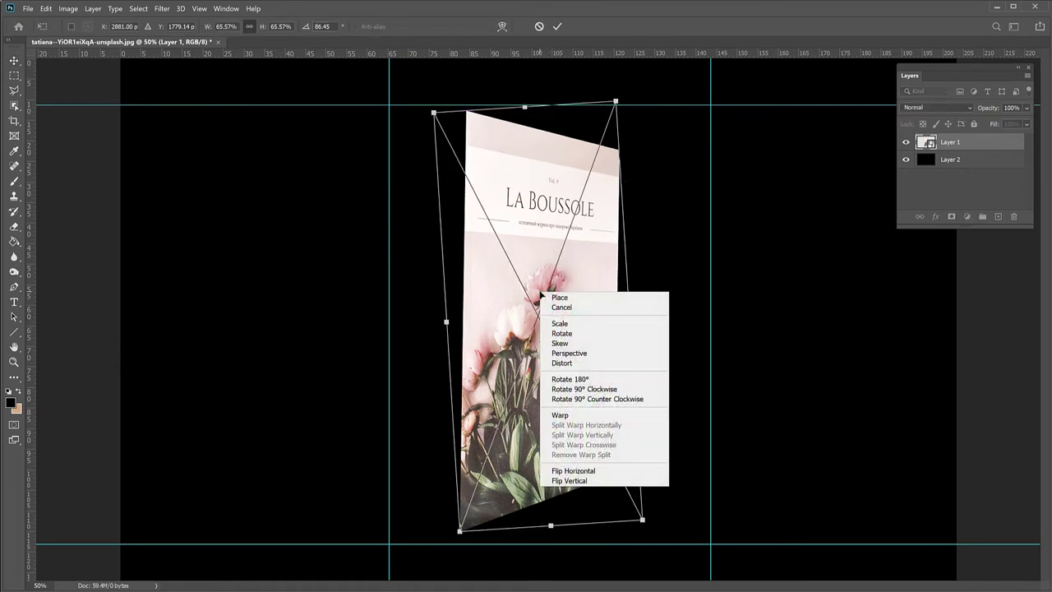
click(567, 363)
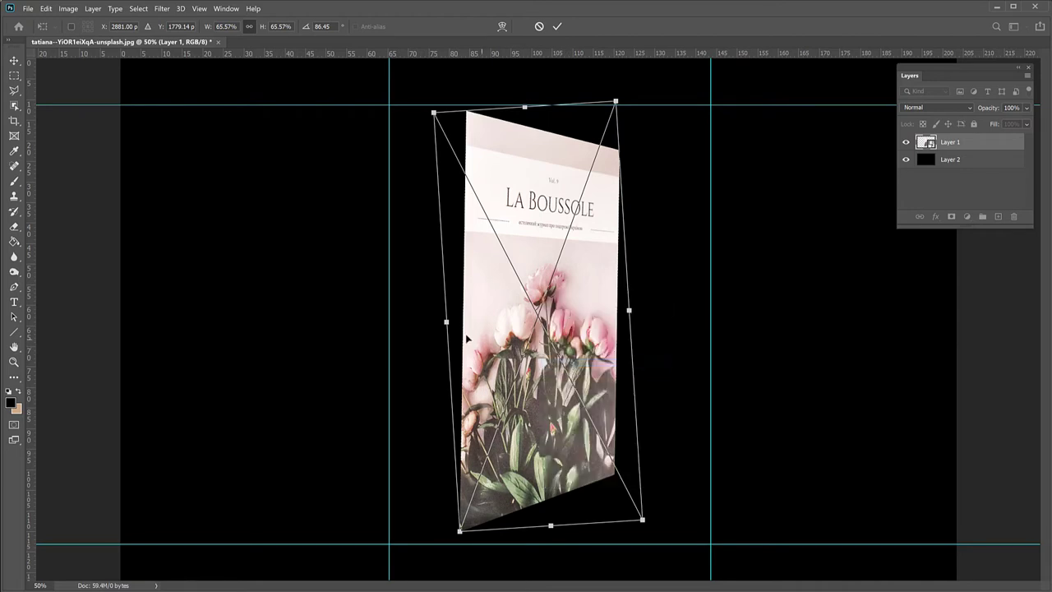
drag(446, 327, 378, 330)
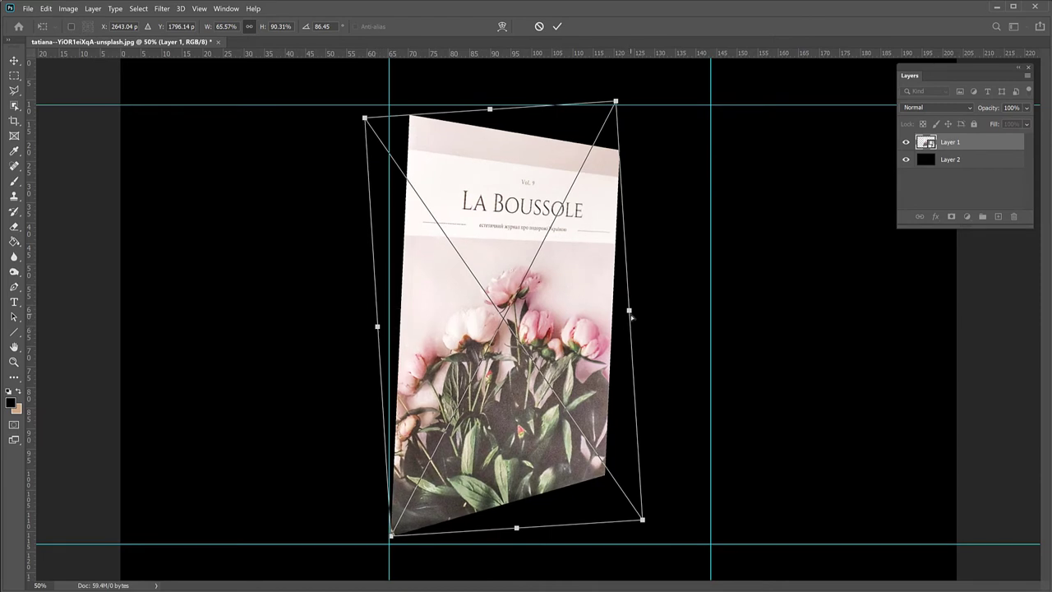
drag(631, 317, 719, 303)
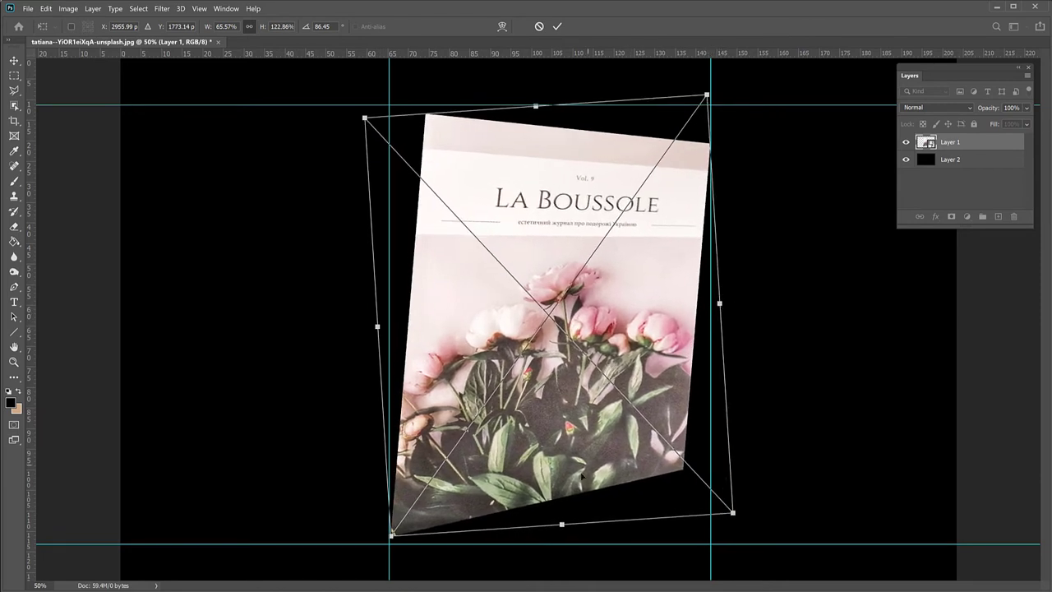
mouse_move(564, 530)
mouse_down()
mouse_move(576, 534)
mouse_move(562, 538)
mouse_up()
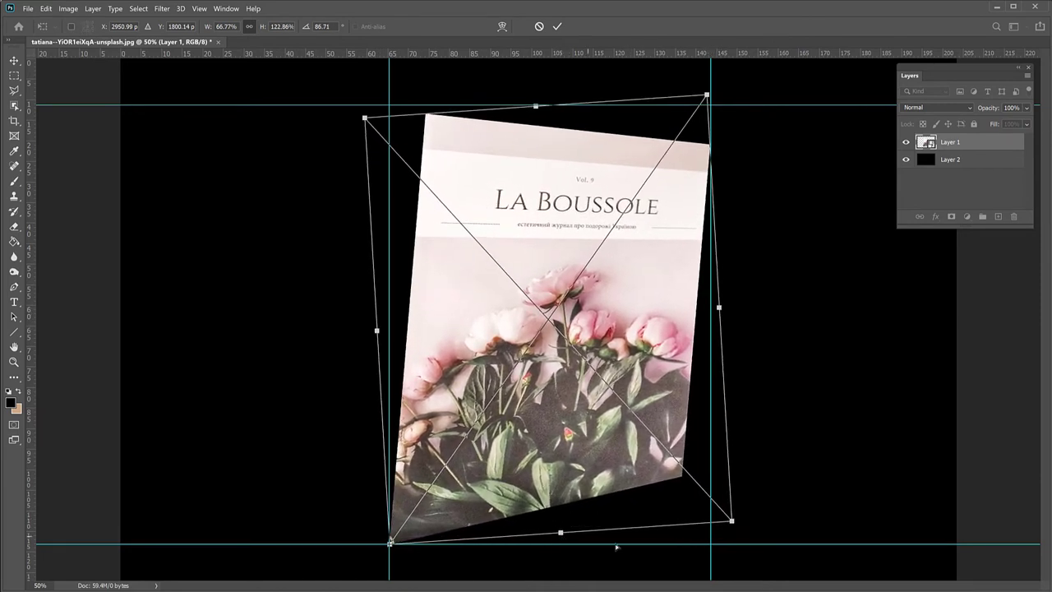
Distort the cover's corners outward so that all four of its edges line up with the guides
drag(740, 534, 779, 591)
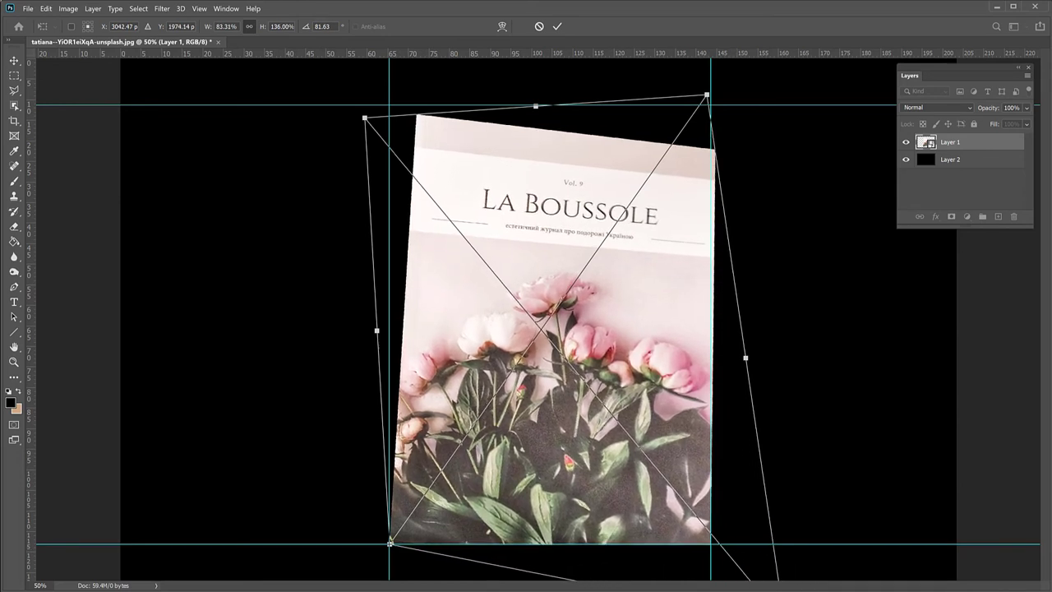
drag(365, 119, 332, 107)
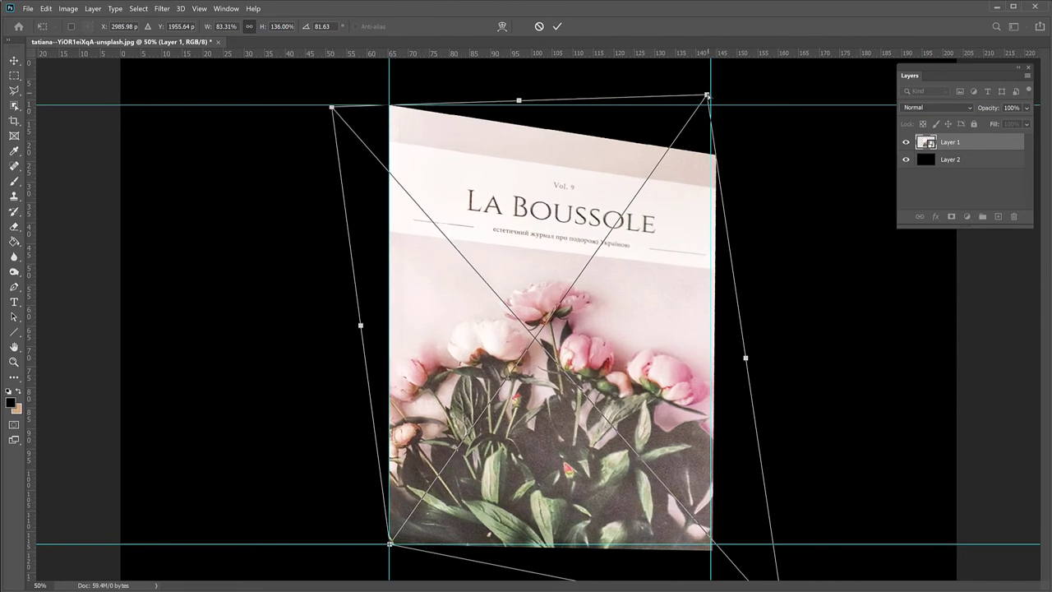
key(ctrl+minus)
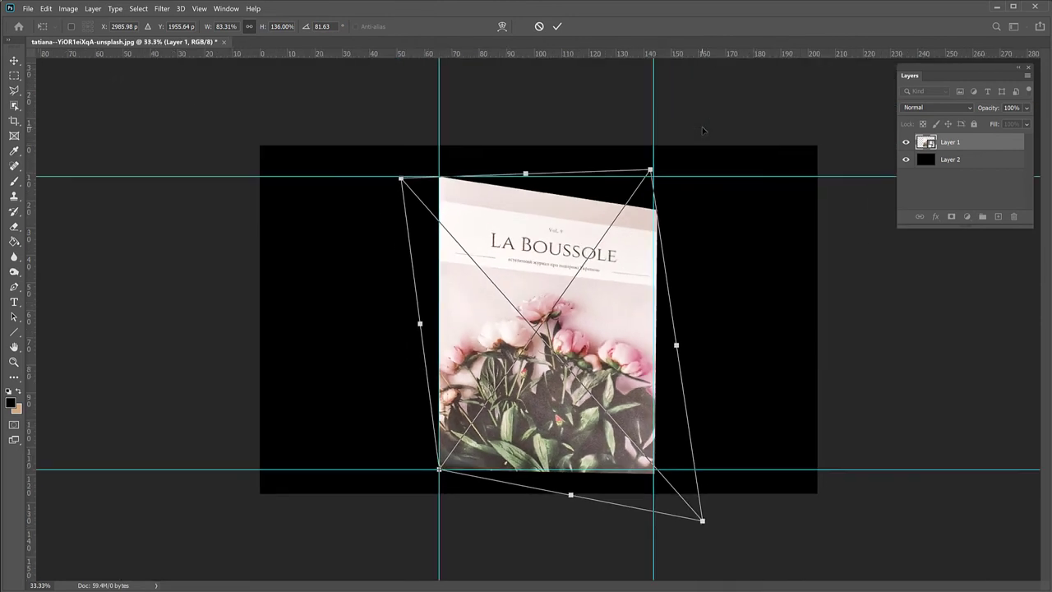
drag(650, 170, 648, 131)
drag(703, 521, 708, 521)
drag(646, 131, 647, 133)
drag(402, 180, 404, 184)
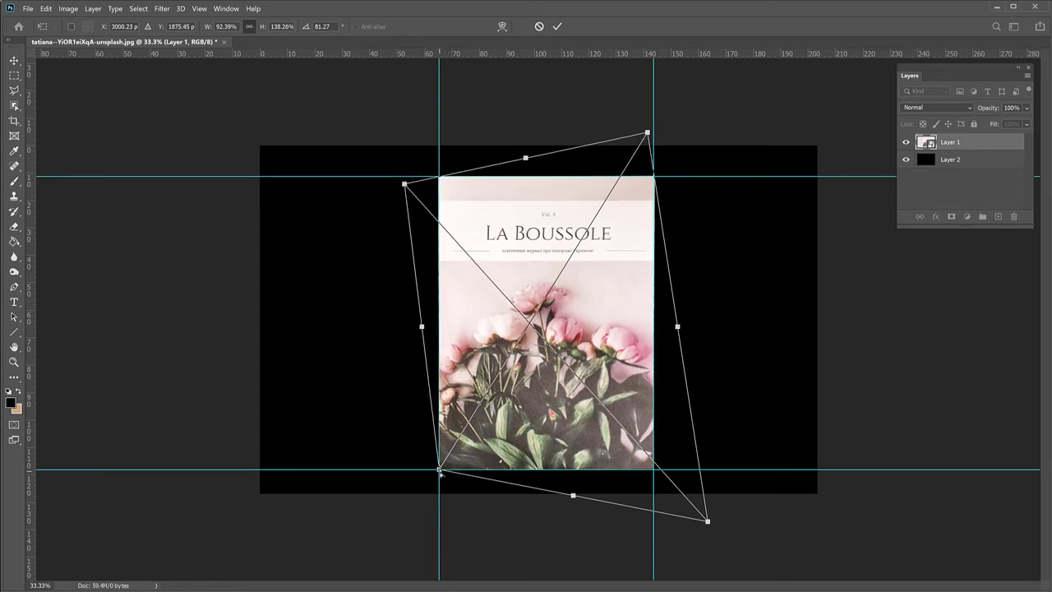
Inspect the cover's lower edge at 100% and fine-tune its upper-right corner to the guide intersection
key(ctrl+plus)
key(ctrl+plus)
key(ctrl+plus)
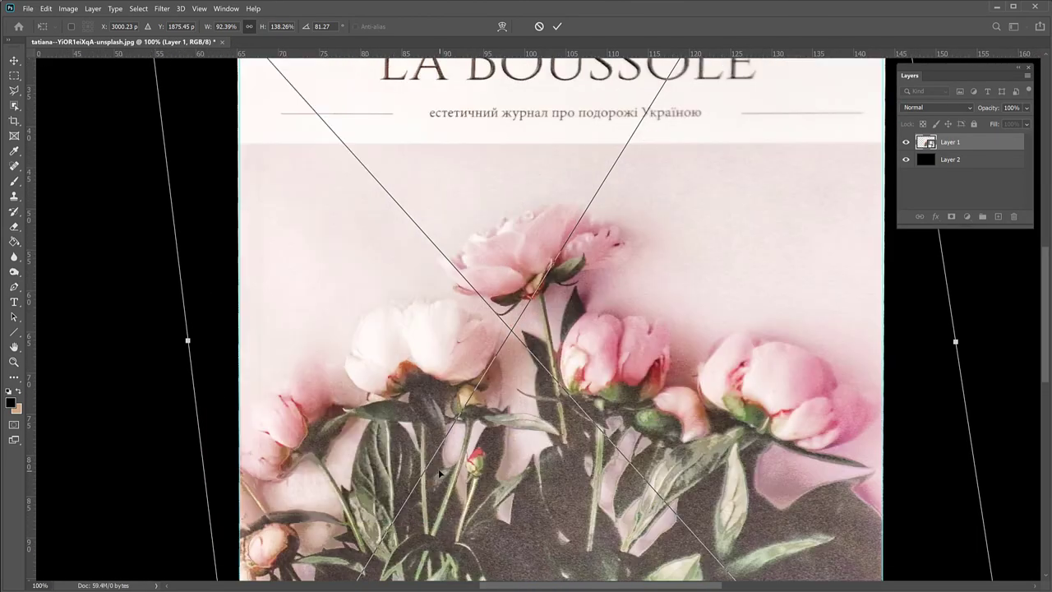
scroll(353, 470, down, 5)
scroll(353, 470, left, 2)
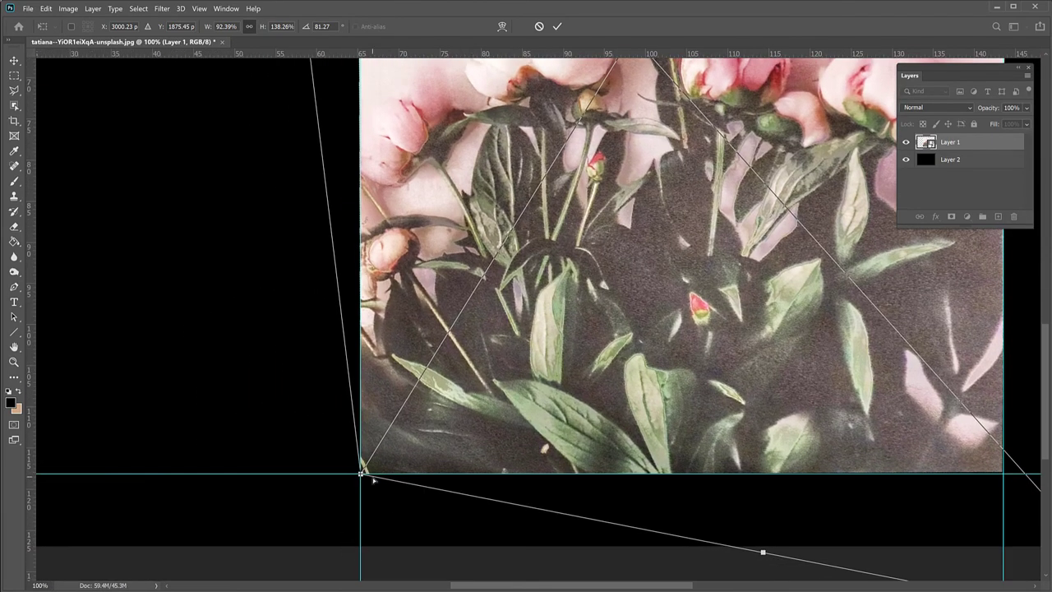
scroll(604, 511, right, 5)
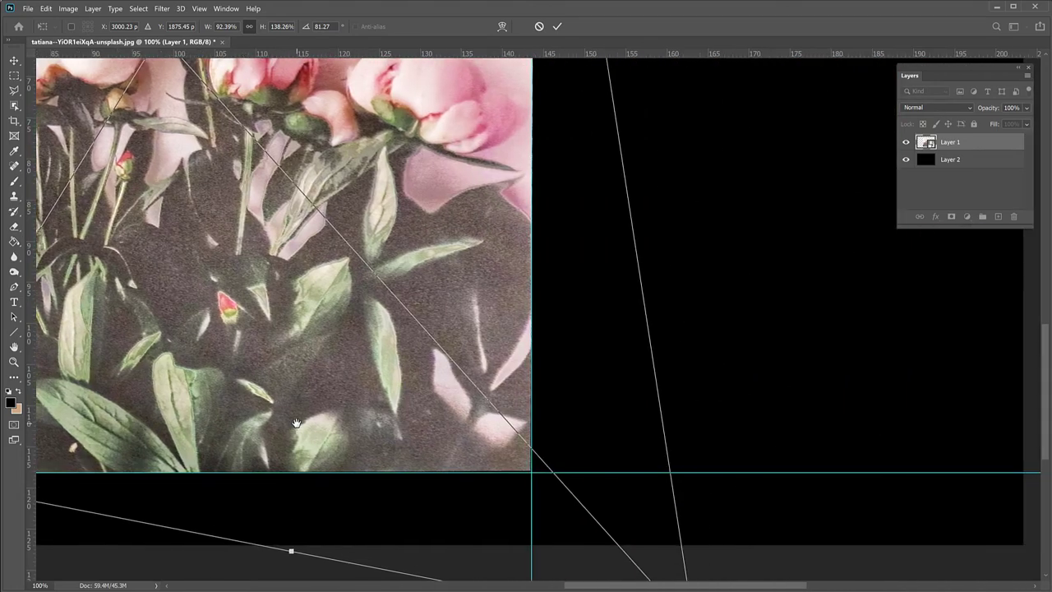
scroll(547, 395, up, 15)
scroll(567, 441, left, 1)
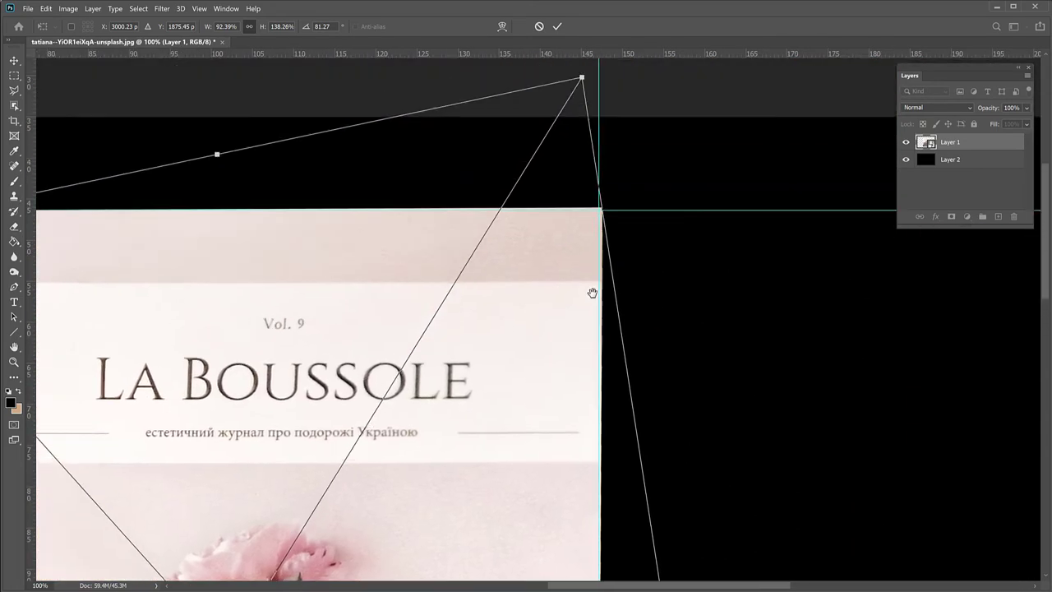
drag(586, 186, 583, 188)
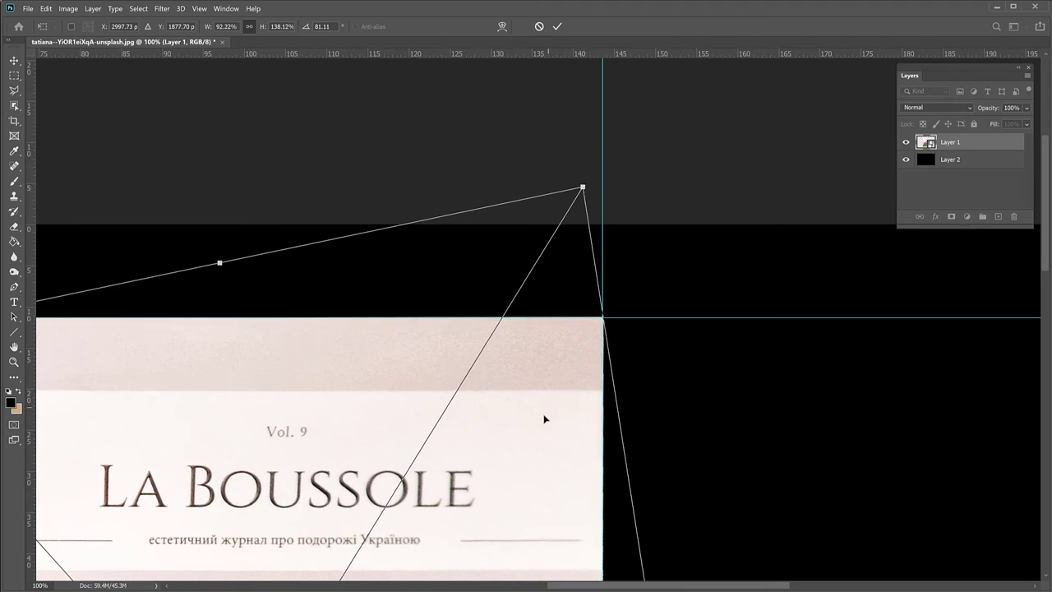
Fine-tune the cover's upper-left corner to align with the guide intersection
scroll(535, 434, down, 3)
scroll(419, 404, left, 5)
scroll(419, 405, down, 1)
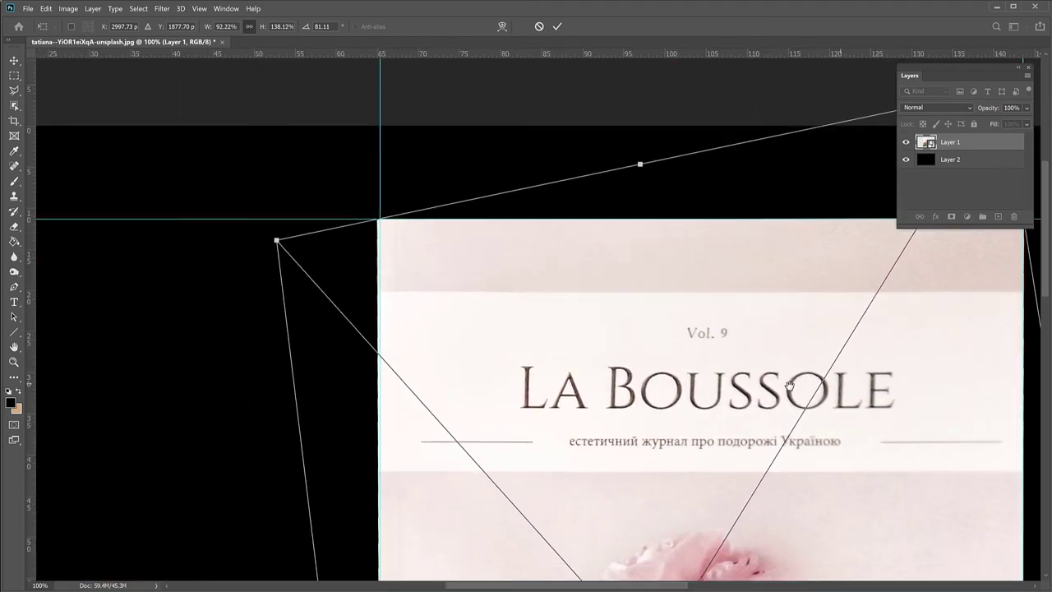
drag(274, 240, 276, 238)
Fine-tune the cover's lower-right corner to meet the guide intersection, and apply the distortion
scroll(536, 418, right, 4)
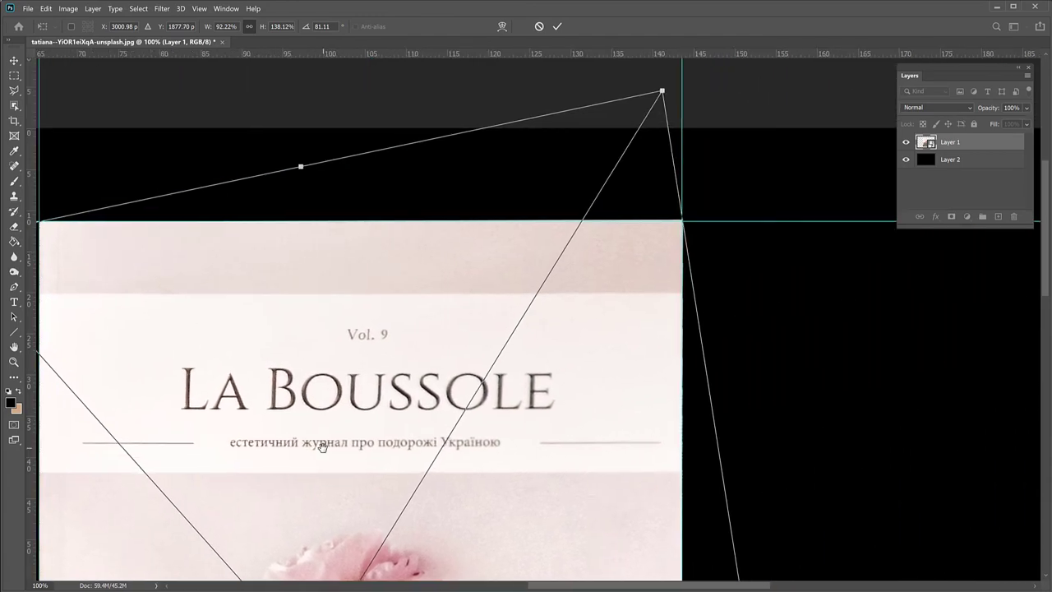
scroll(321, 447, down, 4)
scroll(382, 188, down, 6)
drag(432, 392, 348, 442)
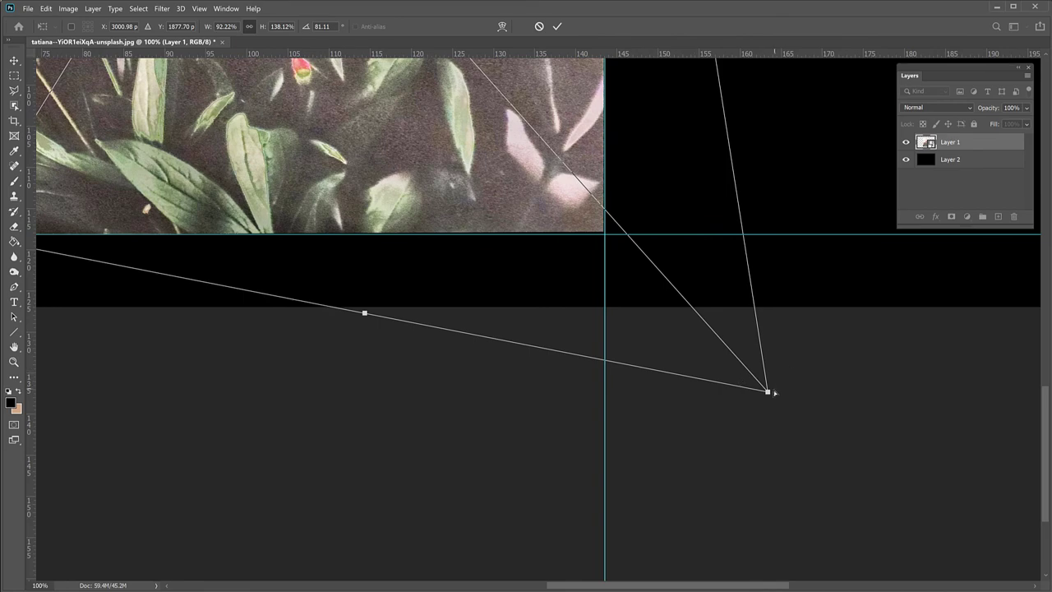
drag(769, 395, 771, 398)
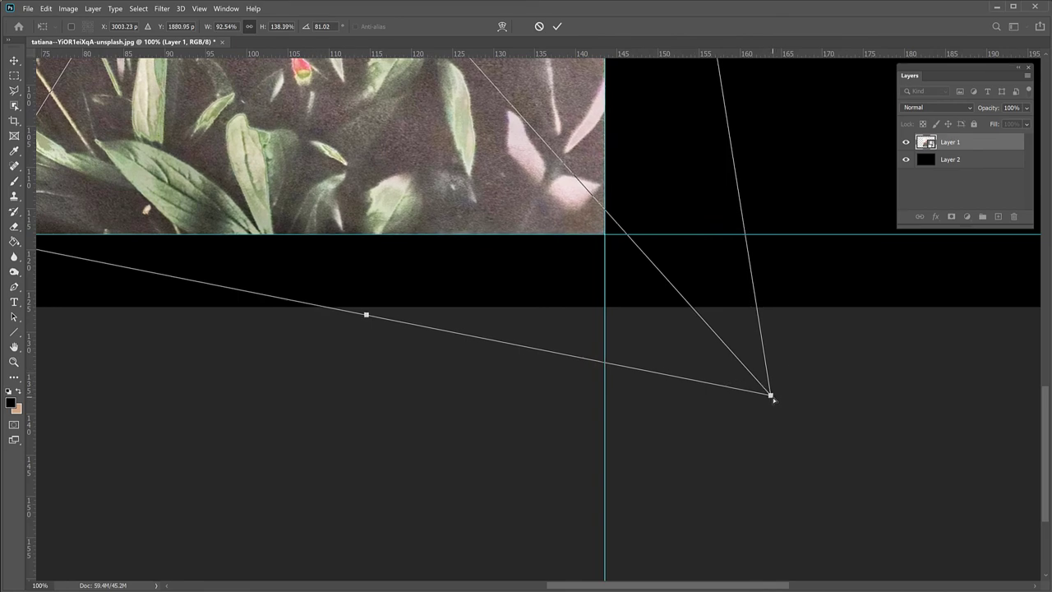
key(ctrl+minus)
key(ctrl+minus)
key(ctrl+minus)
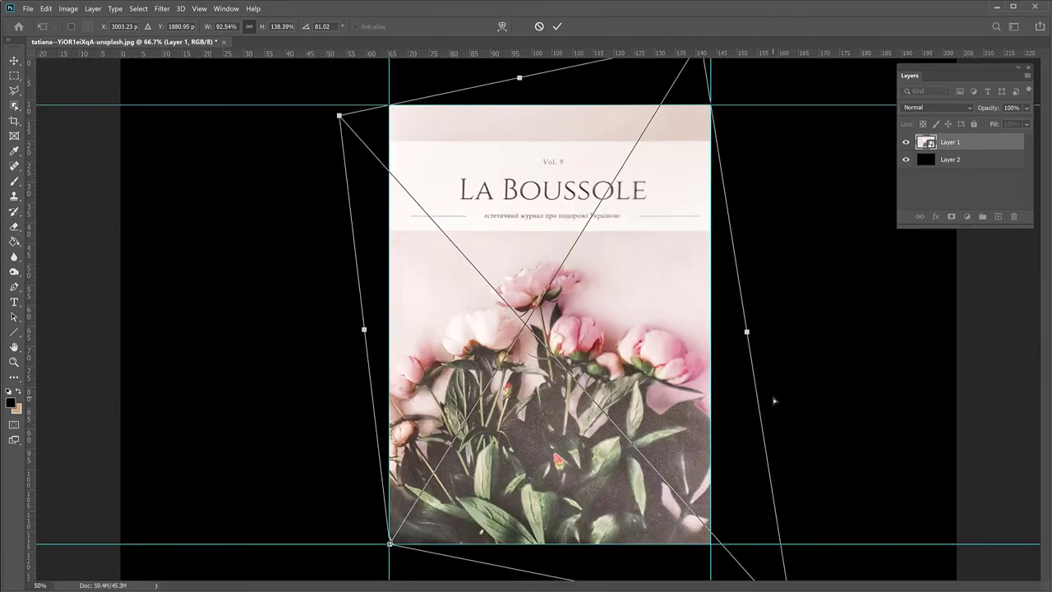
key(Return)
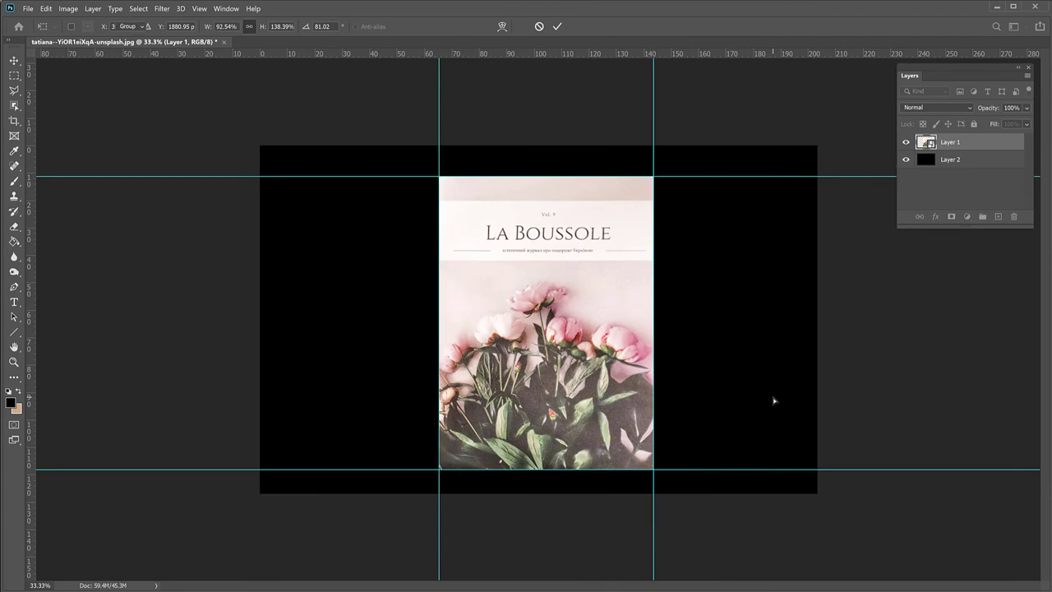
Transform the cover again, skewing its upper and right sides slightly against the guides
key(ctrl)
key(ctrl+plus)
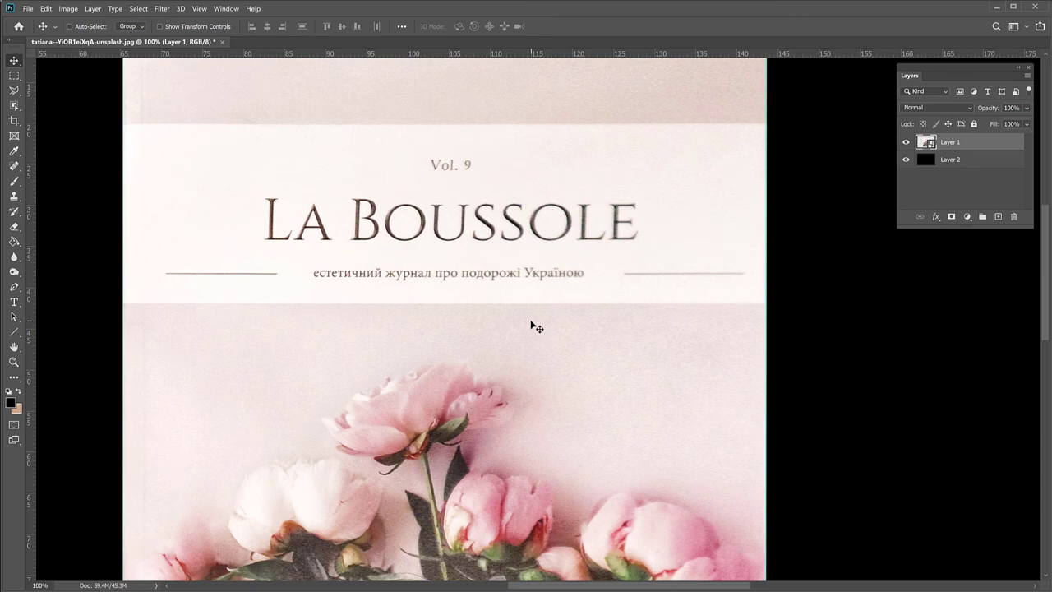
key(ctrl+minus)
key(ctrl+minus)
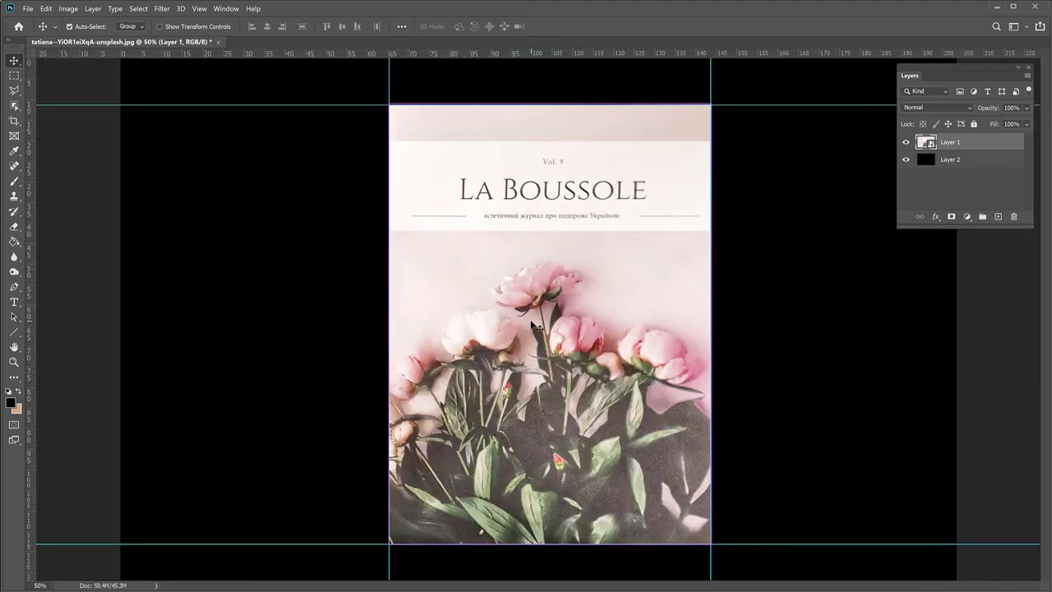
key(ctrl+t)
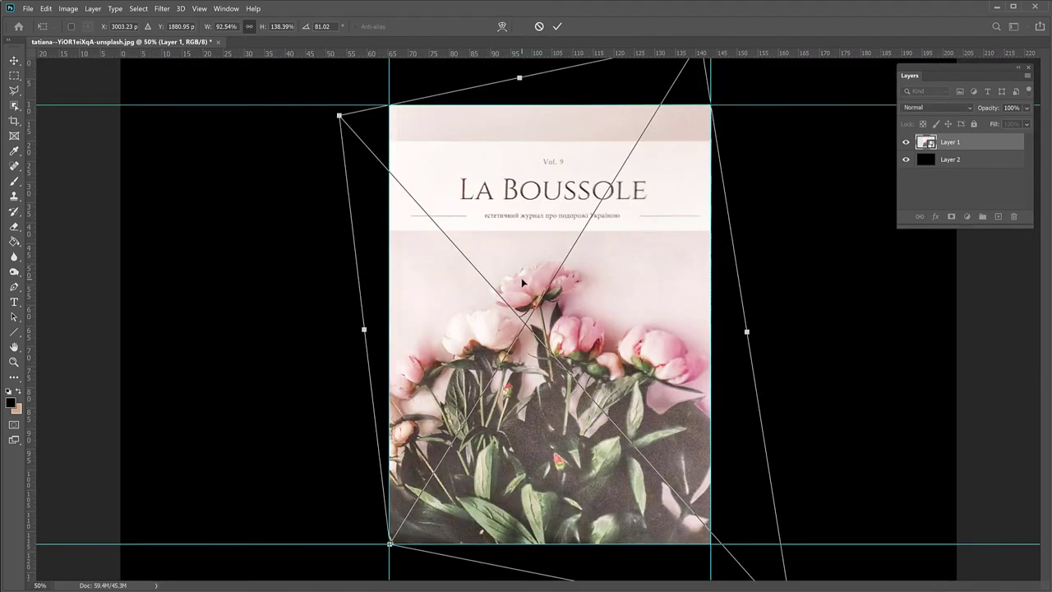
right_click(523, 278)
click(542, 331)
drag(522, 79, 521, 81)
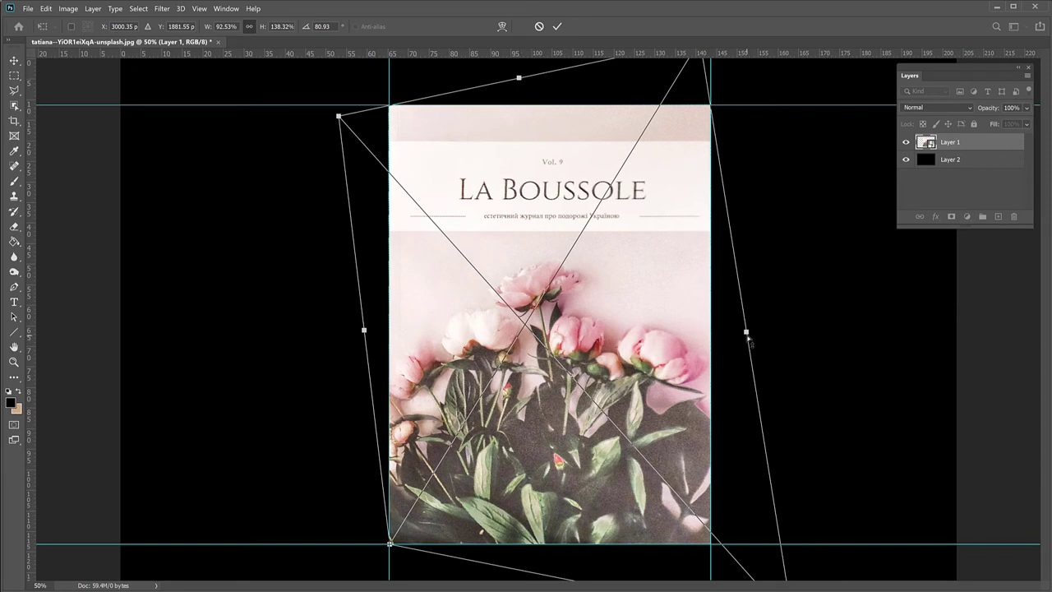
drag(746, 332, 743, 336)
Scale the cover narrower by bringing its right side slightly inside the right guide, and apply the transform
right_click(603, 322)
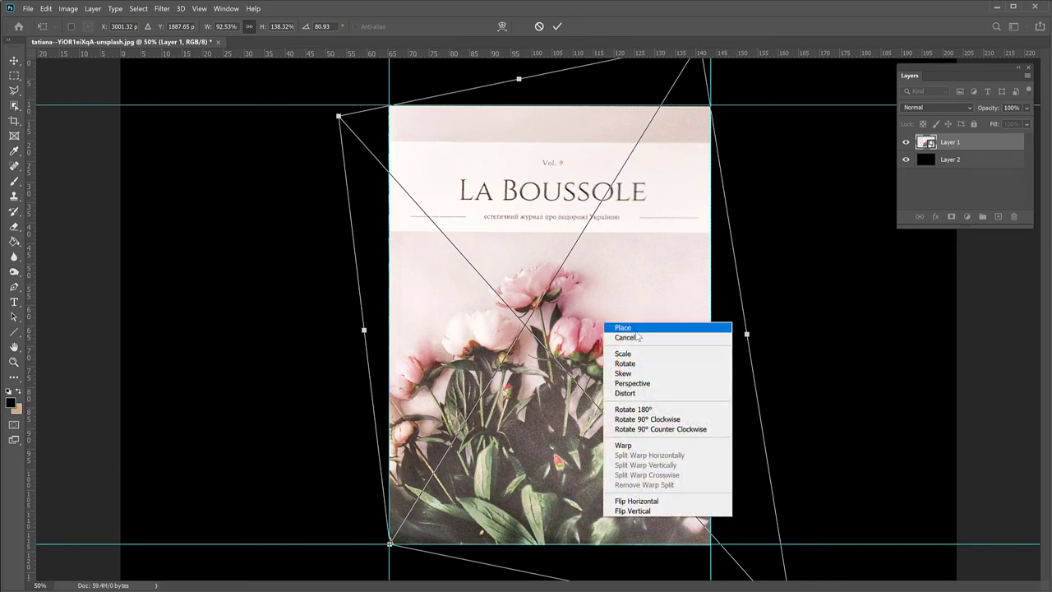
click(640, 355)
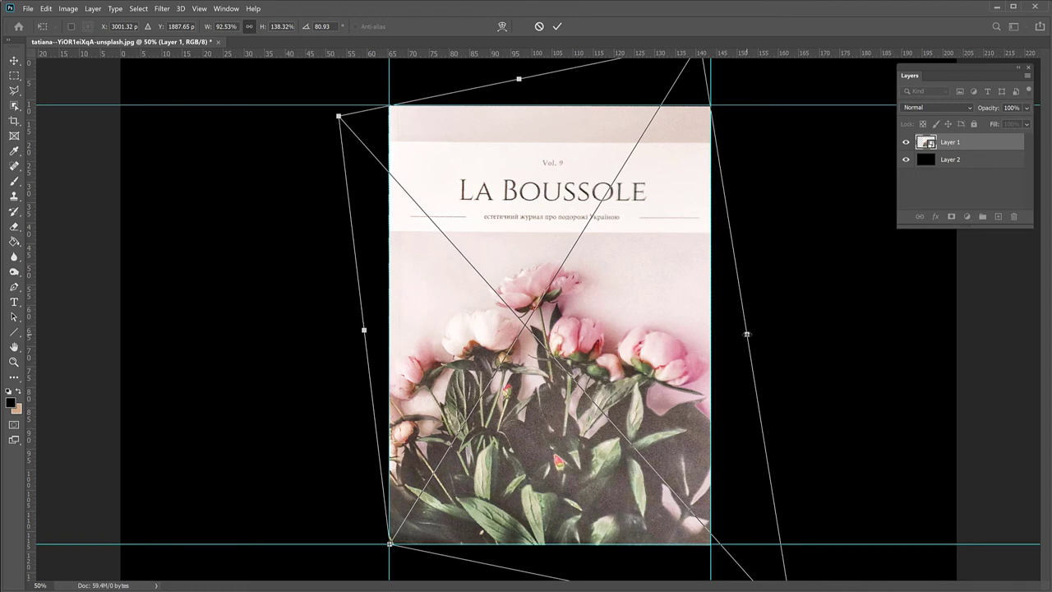
mouse_move(746, 334)
mouse_down()
mouse_move(694, 335)
mouse_move(746, 333)
mouse_up()
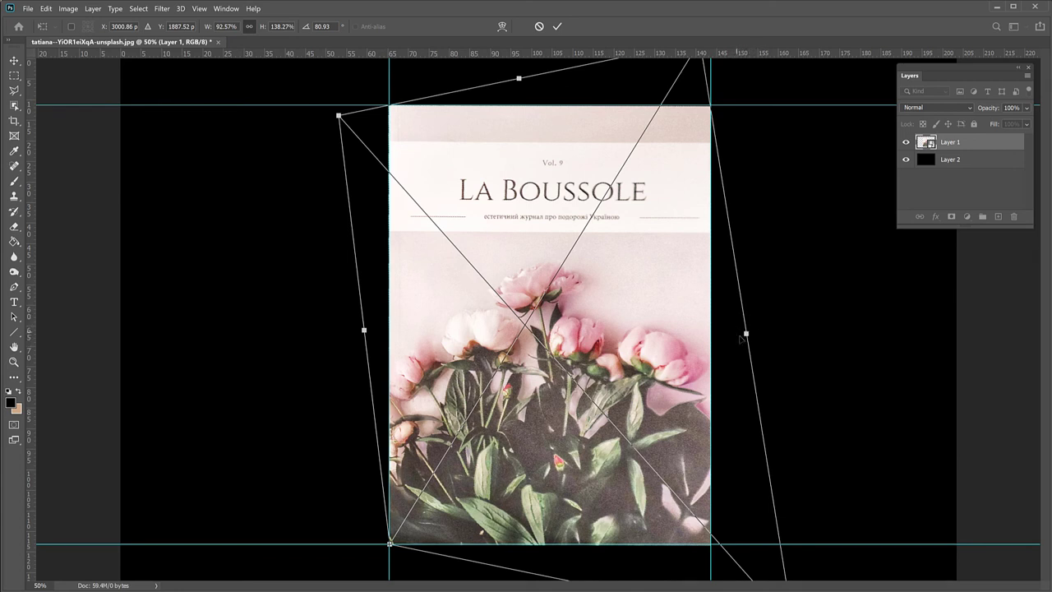
drag(744, 335, 732, 334)
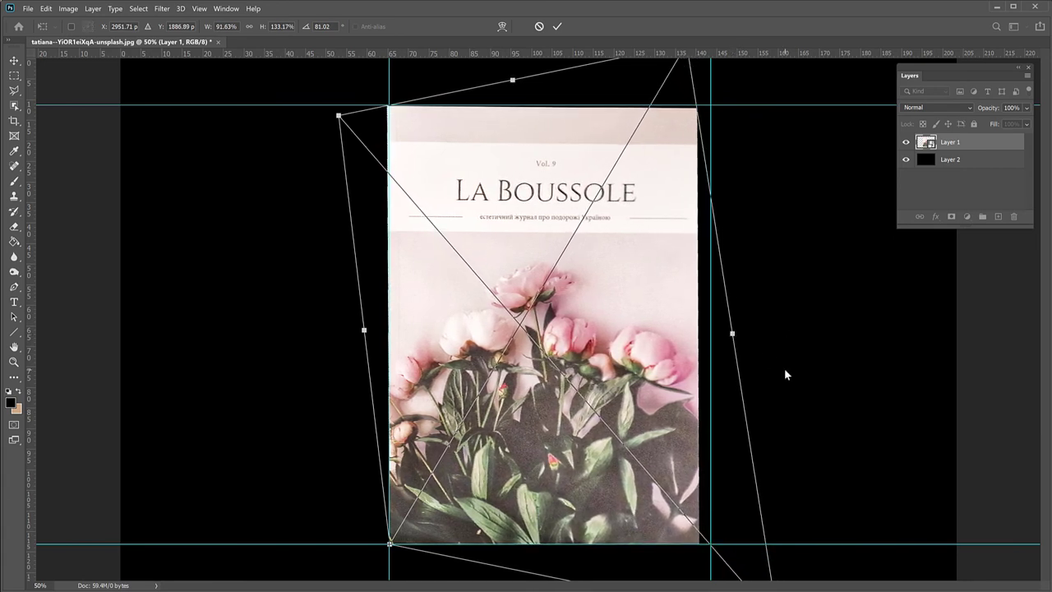
key(Return)
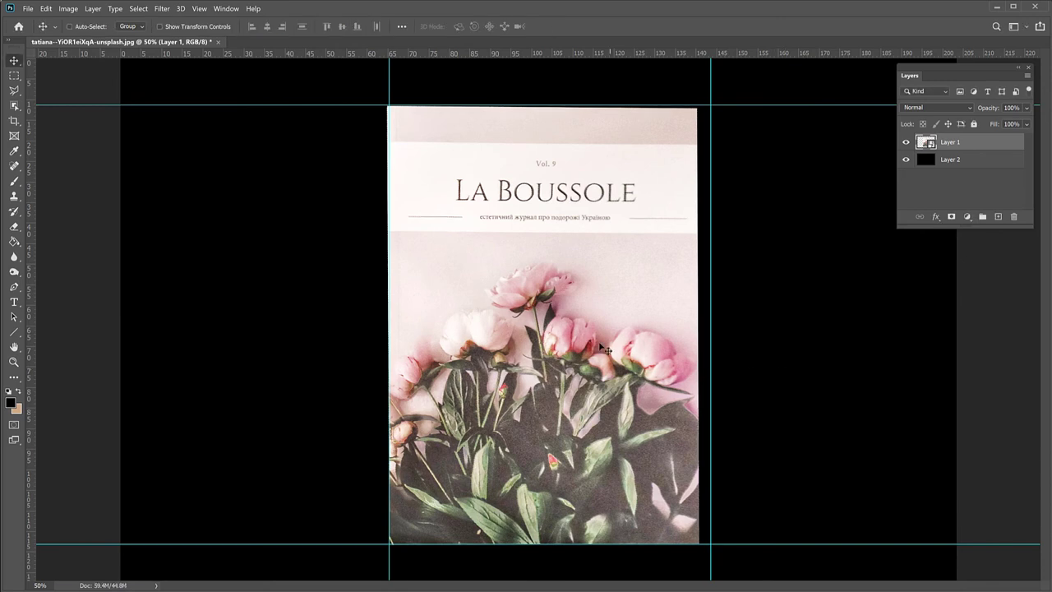
Skew the cover's upper side slightly to the right so its left edge follows the left guide, and apply it
key(ctrl)
key(ctrl+t)
right_click(510, 231)
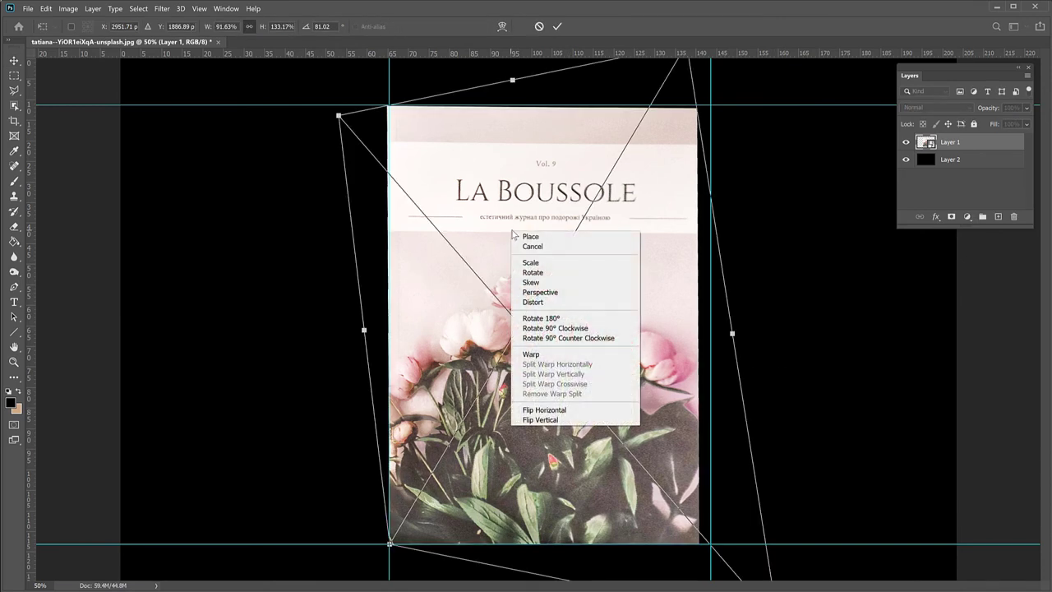
click(530, 282)
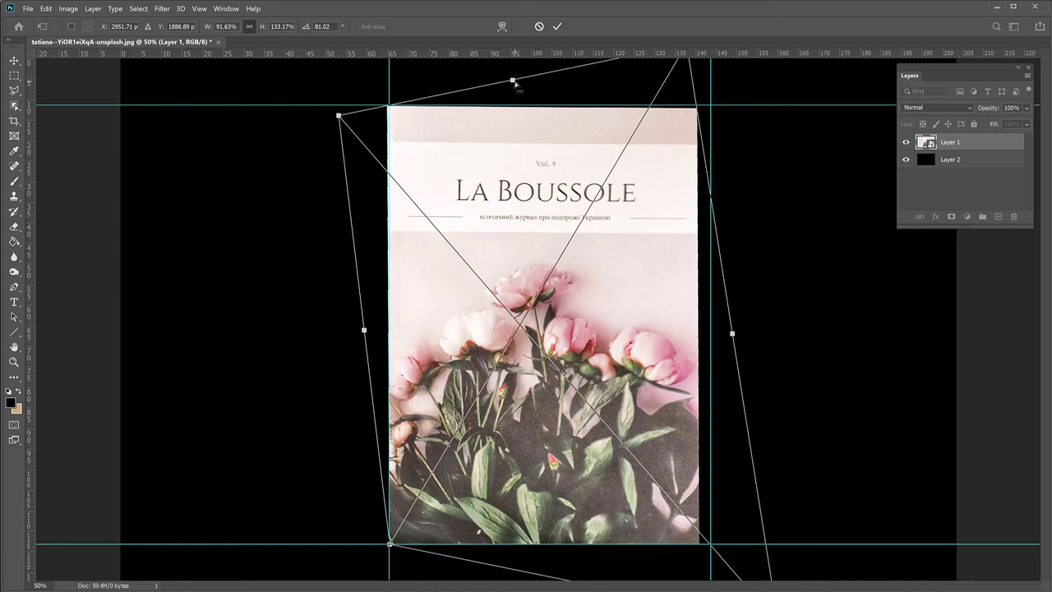
drag(513, 81, 515, 82)
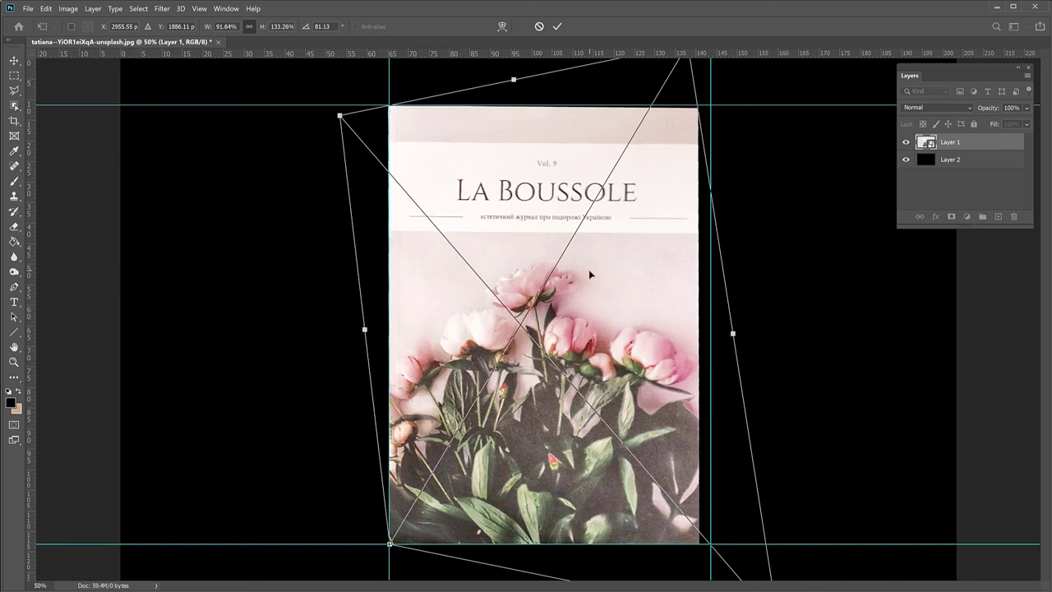
key(Return)
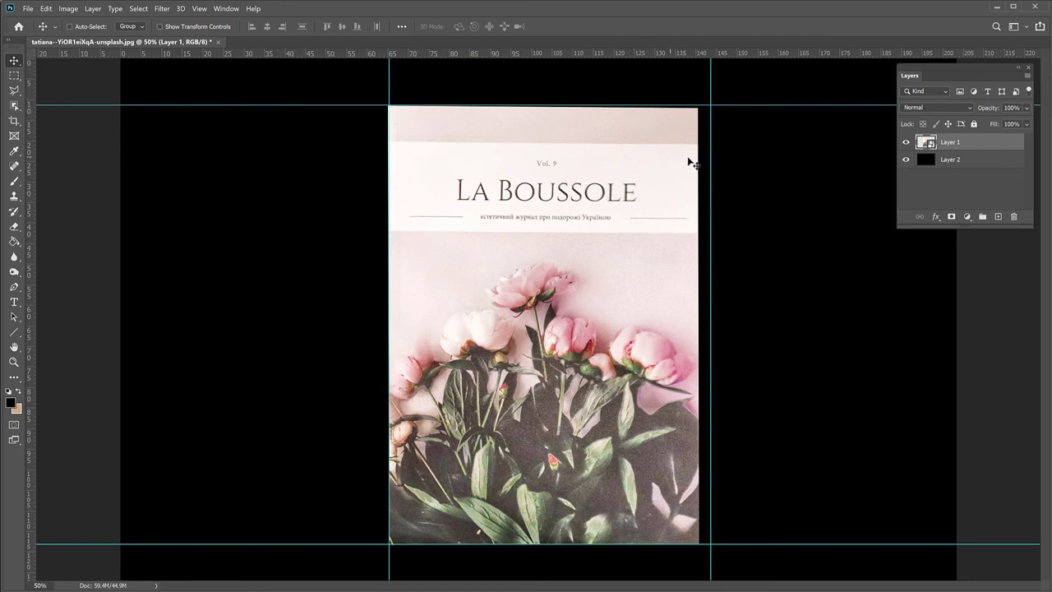
Select the cover with a rectangular marquee just inside its edges and crop the image to the selection
click(15, 75)
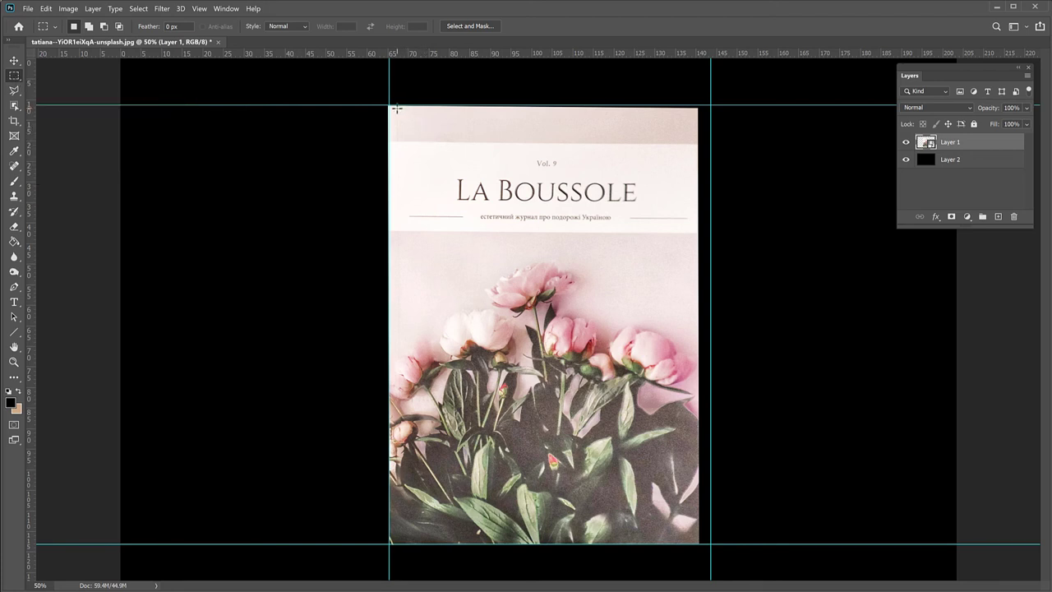
drag(391, 108, 700, 541)
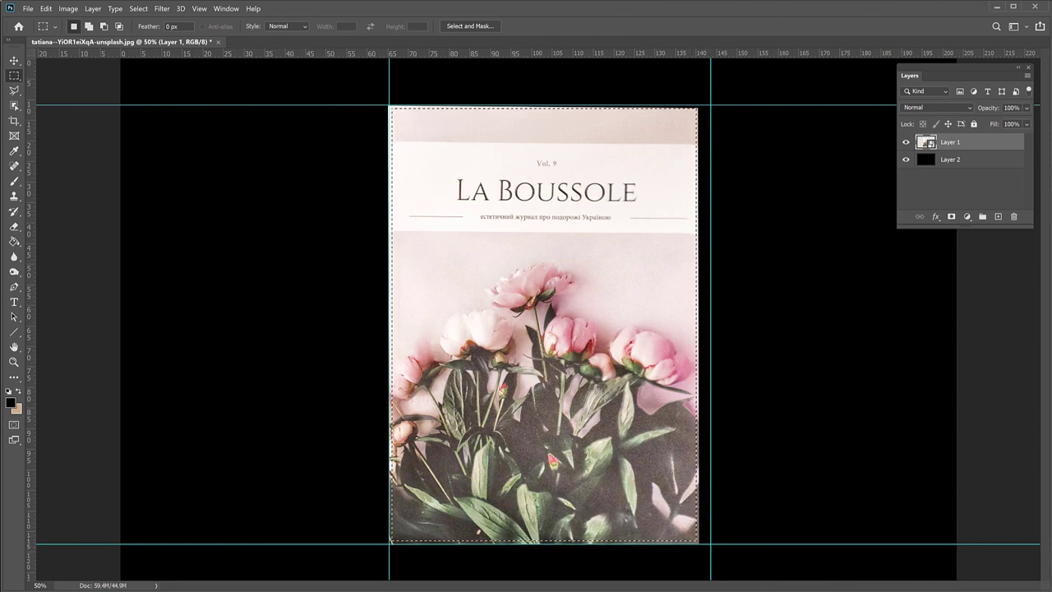
click(68, 8)
click(103, 118)
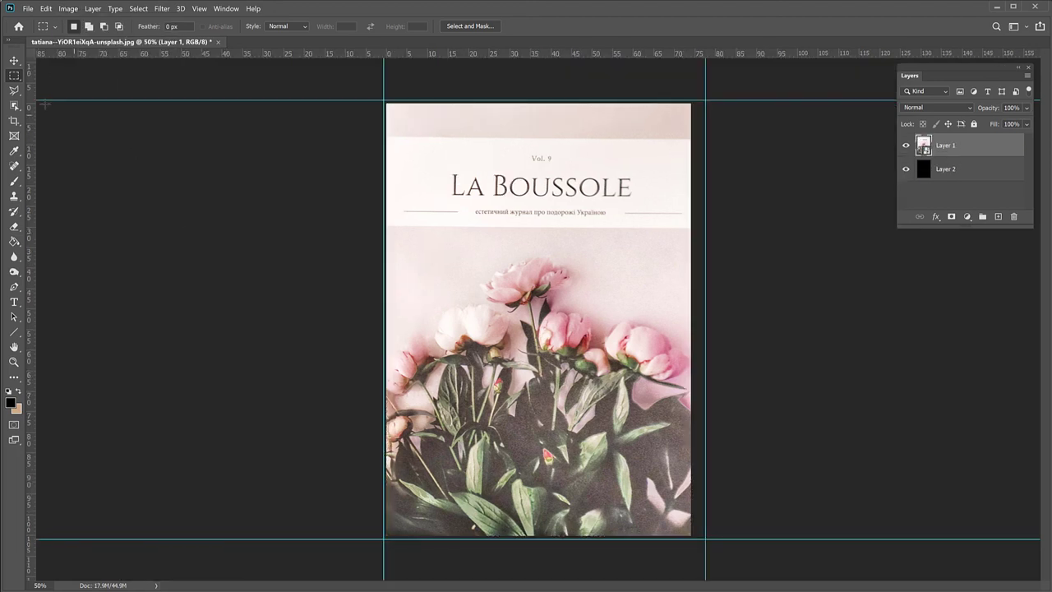
Remove all the guides around the cropped cover by moving them off the canvas
click(14, 61)
drag(235, 101, 257, 51)
drag(31, 123, 25, 151)
drag(274, 538, 300, 51)
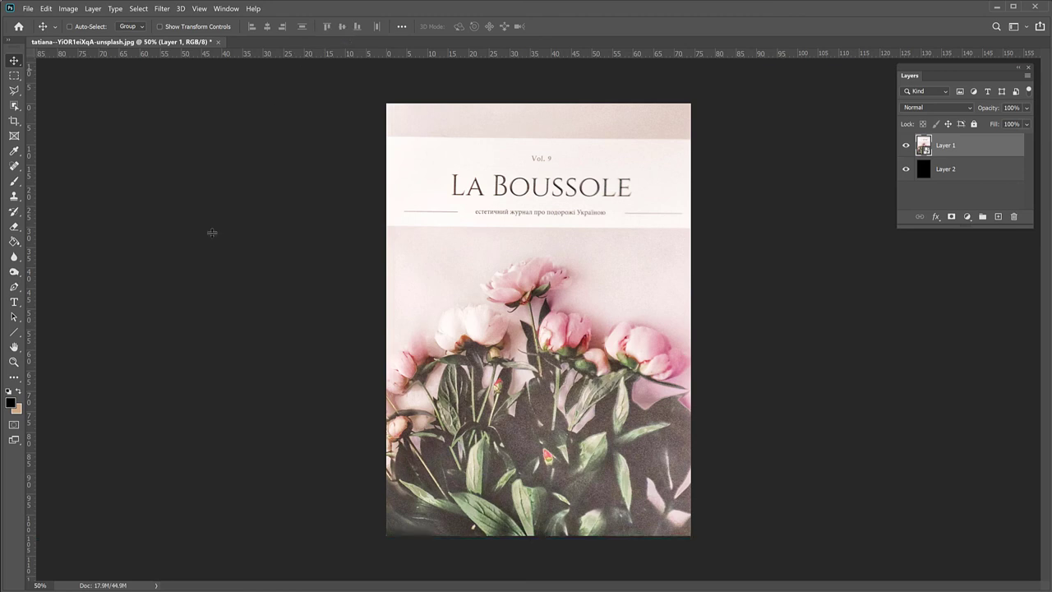